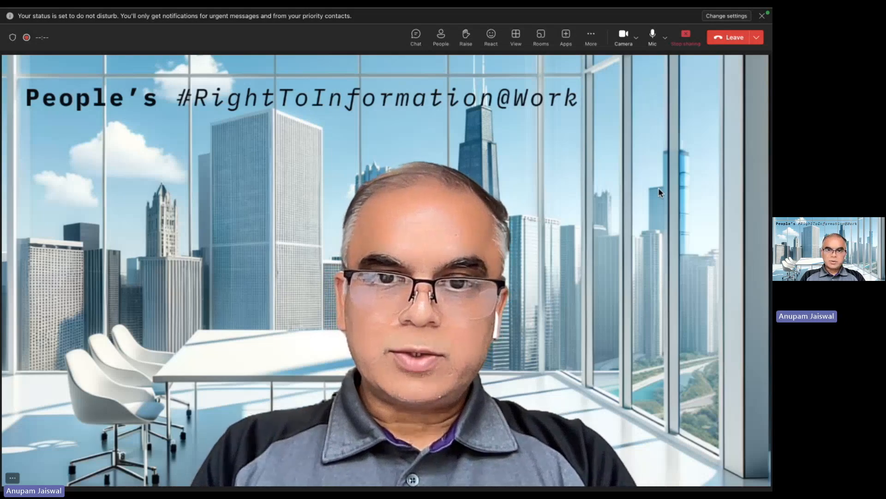
Switch to the SAP table display and count the entries of table T001W.
{"action": "key", "text": "super+Tab"}
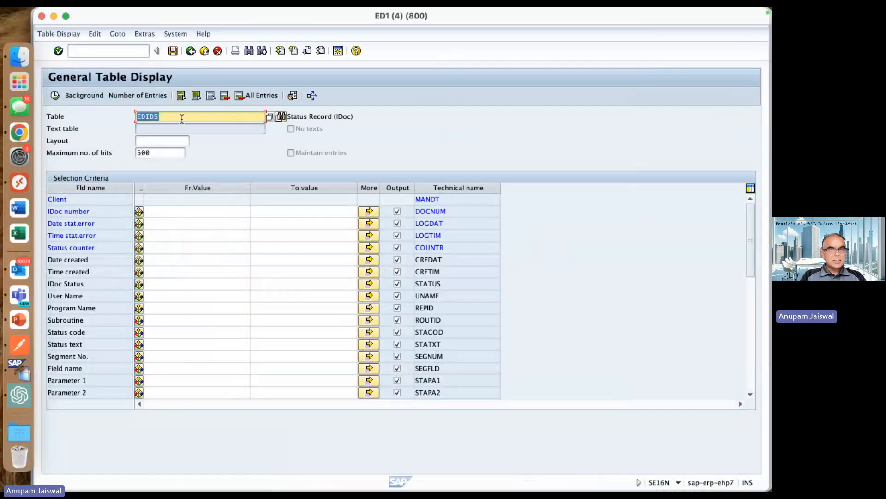
{"action": "key", "text": "BackSpace"}
{"action": "type", "text": "T"}
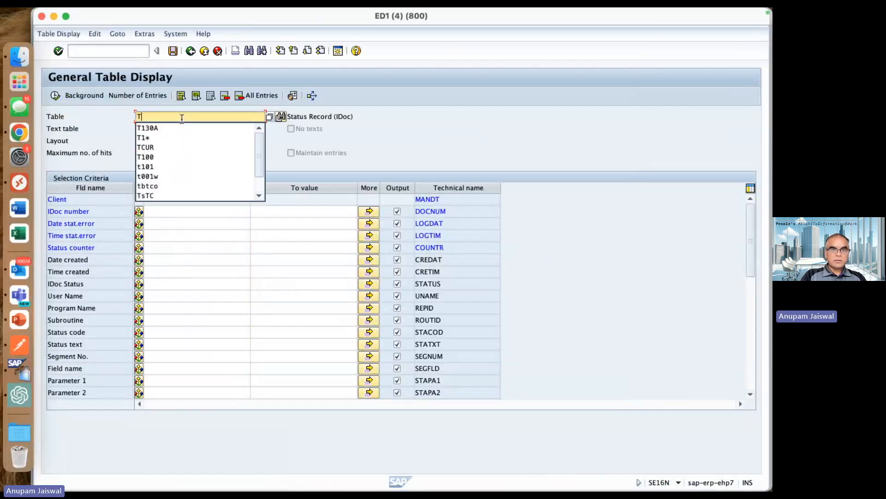
{"action": "type", "text": "001W"}
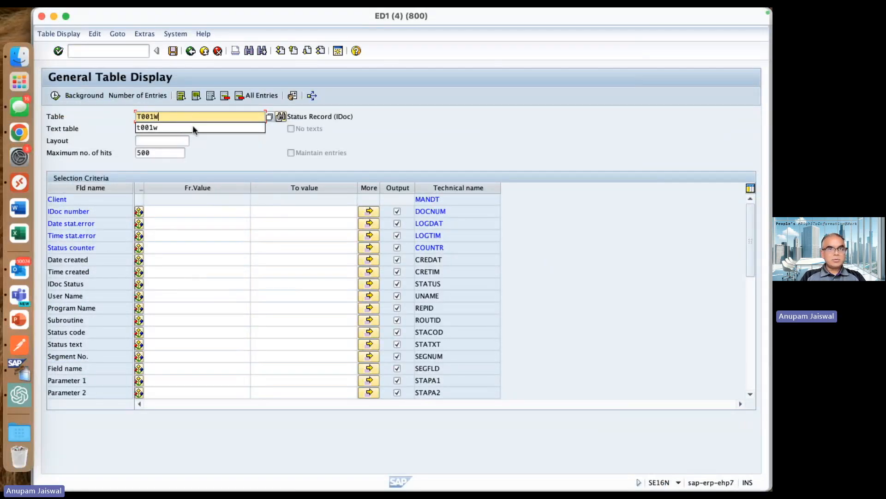
{"action": "left_click", "coordinate": [192, 126]}
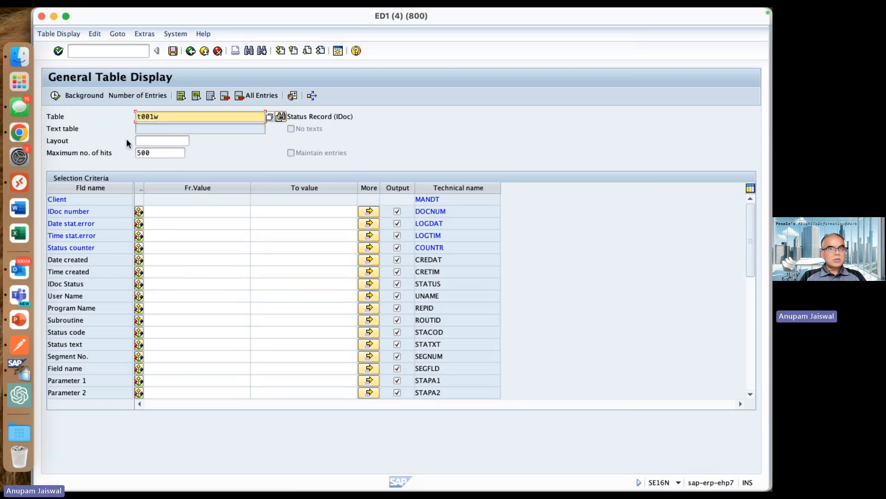
{"action": "left_click", "coordinate": [138, 95]}
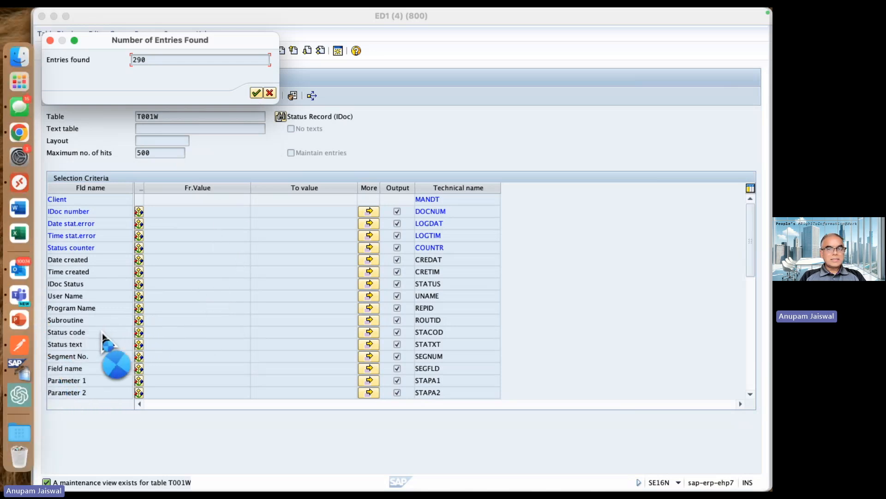
Switch to Postman and examine the SAP-AFPO-Doc# request's JSON body and its POST address.
{"action": "left_click", "coordinate": [30, 347]}
{"action": "left_click", "coordinate": [445, 202]}
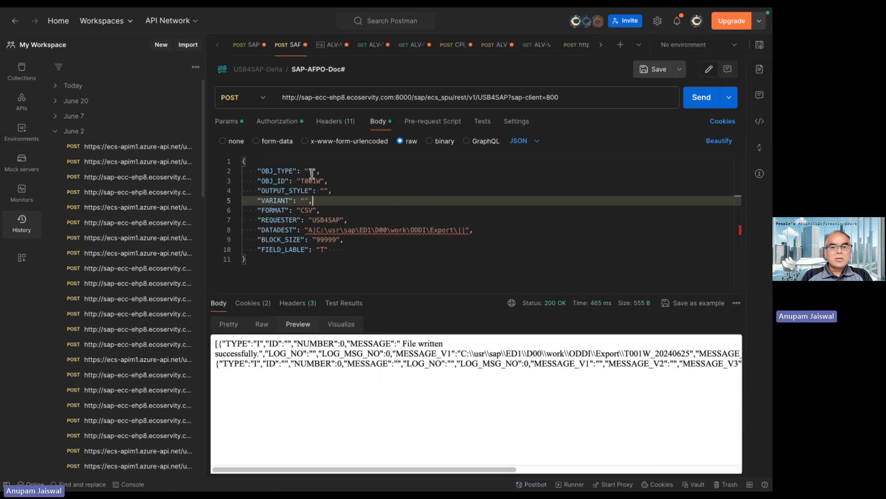
{"action": "left_click", "coordinate": [372, 170]}
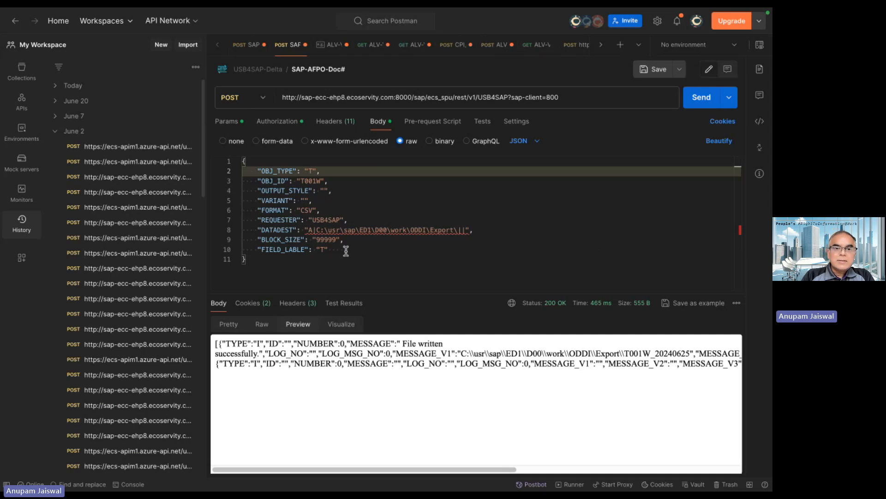
{"action": "left_click", "coordinate": [395, 95]}
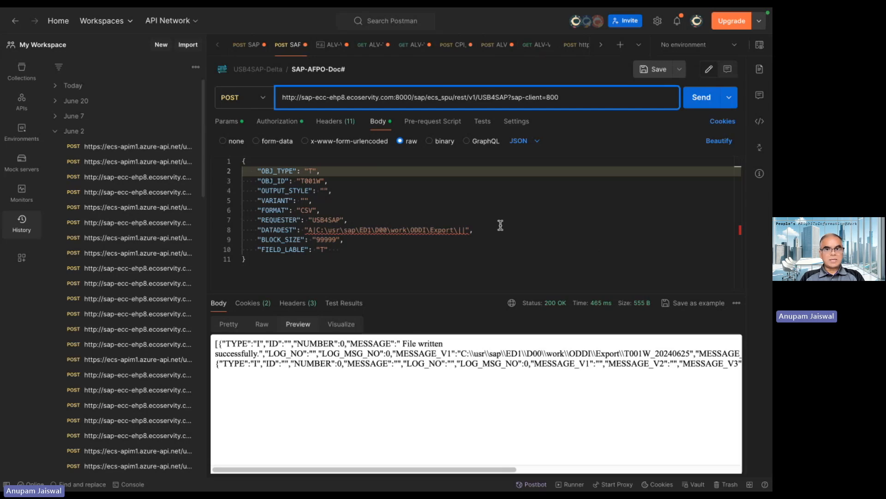
Return to SAP, dismiss the entry count and bring up the ED1 (2) session window.
{"action": "key", "text": "super+Tab"}
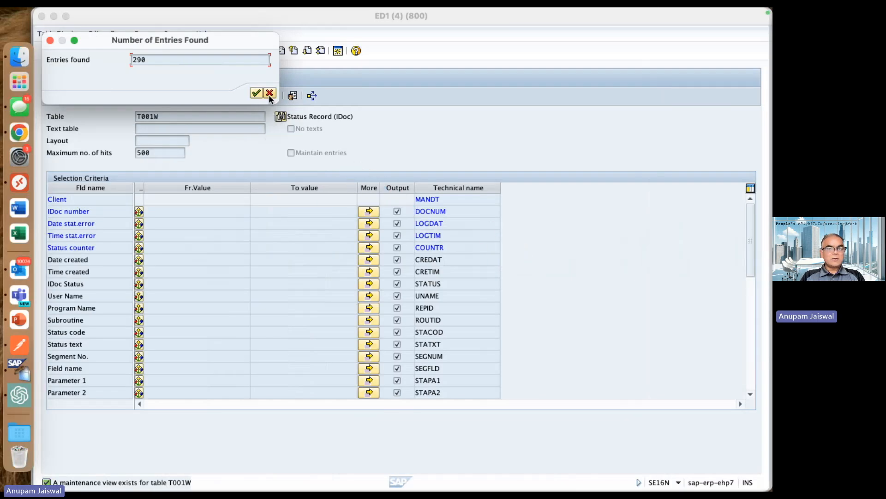
{"action": "left_click", "coordinate": [270, 93]}
{"action": "mouse_move", "coordinate": [287, 14]}
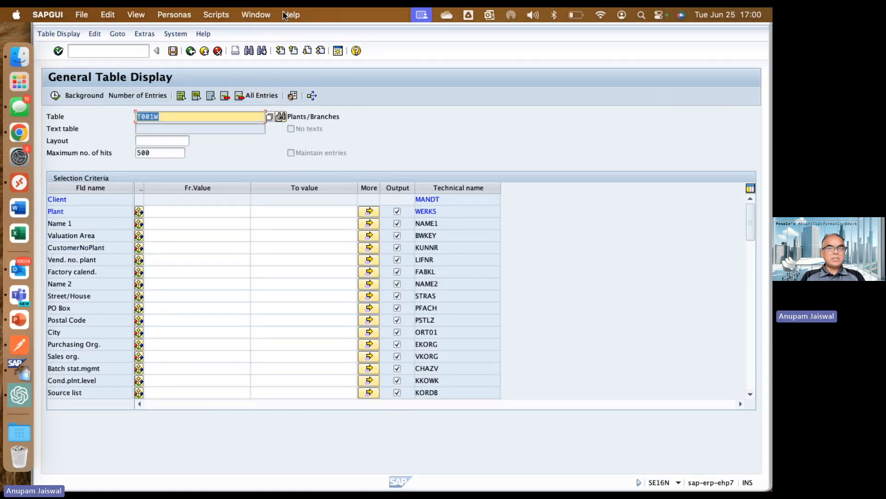
{"action": "left_click", "coordinate": [256, 15]}
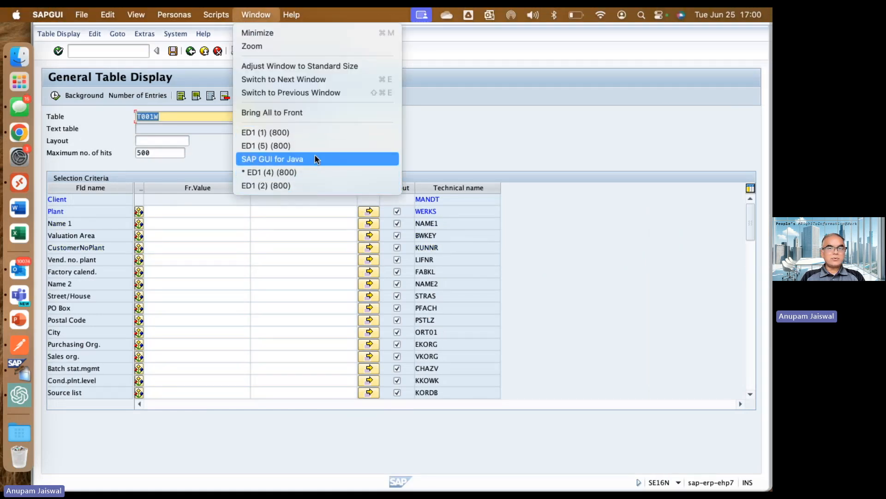
{"action": "left_click", "coordinate": [309, 185]}
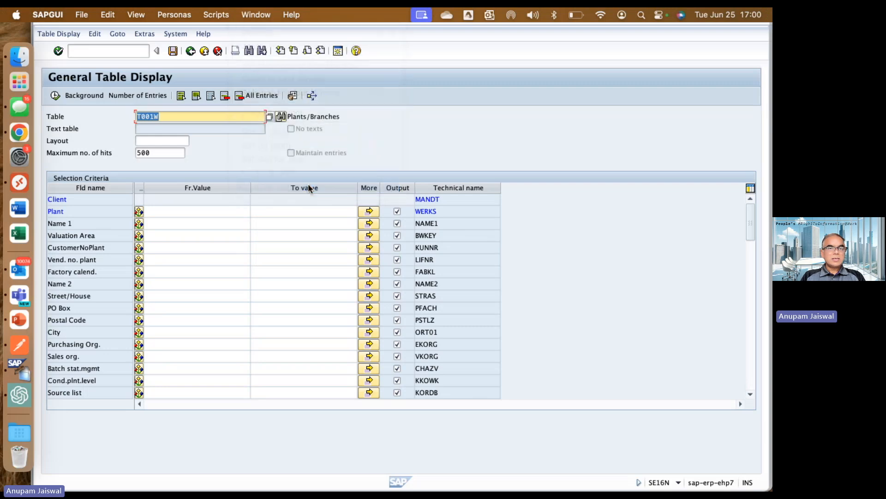
Leave the largest tables transaction with /n and open the favorite for sending ECS SAP Objects data to Cloud.
{"action": "left_click", "coordinate": [122, 51]}
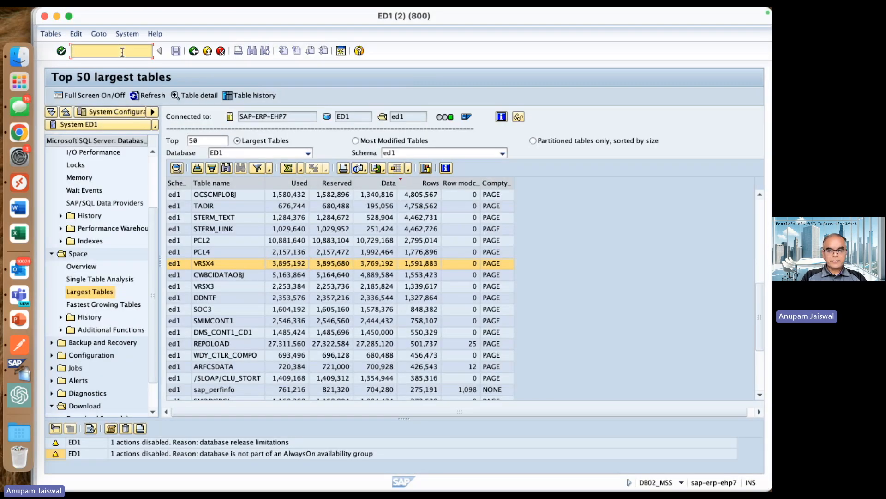
{"action": "type", "text": "/n"}
{"action": "key", "text": "Return"}
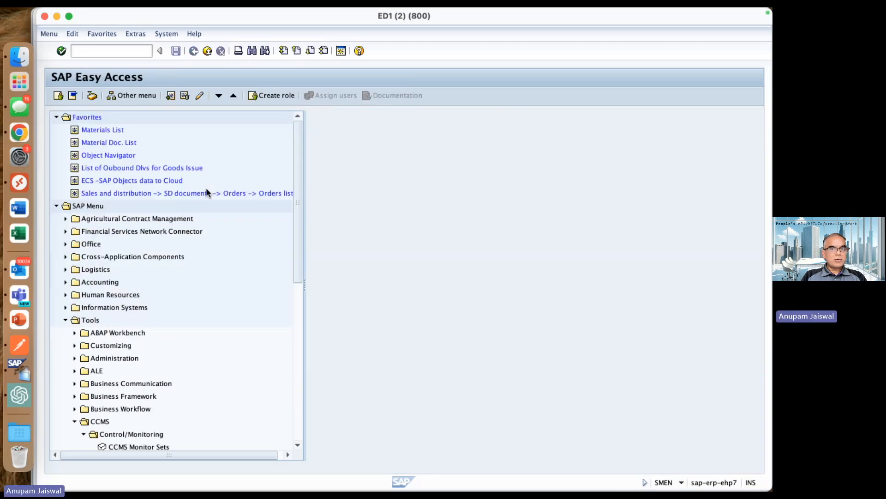
{"action": "double_click", "coordinate": [139, 180]}
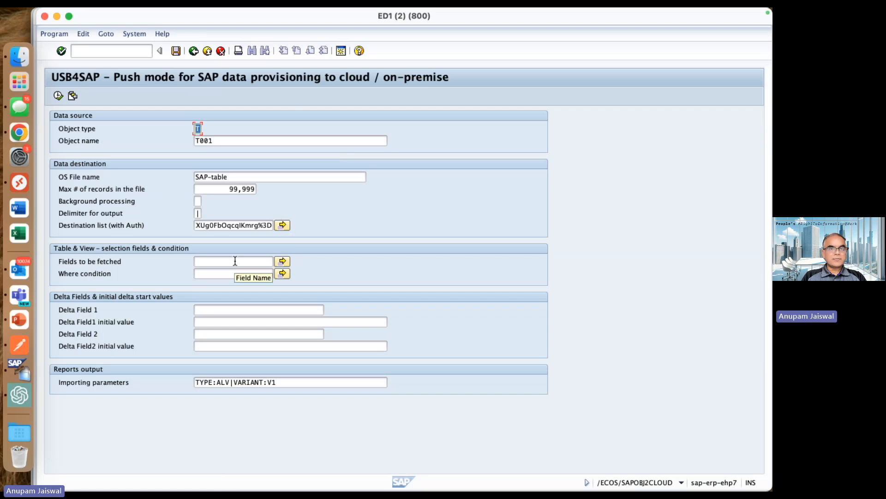
Sort the variants by creation date descending, load the EDIDS-FILE variant and set the object name to T001W.
{"action": "left_click", "coordinate": [74, 96]}
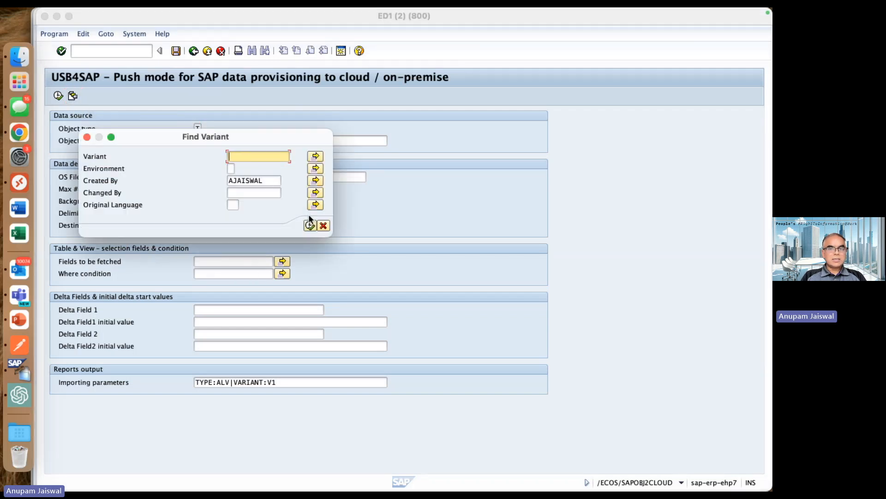
{"action": "left_click", "coordinate": [310, 226]}
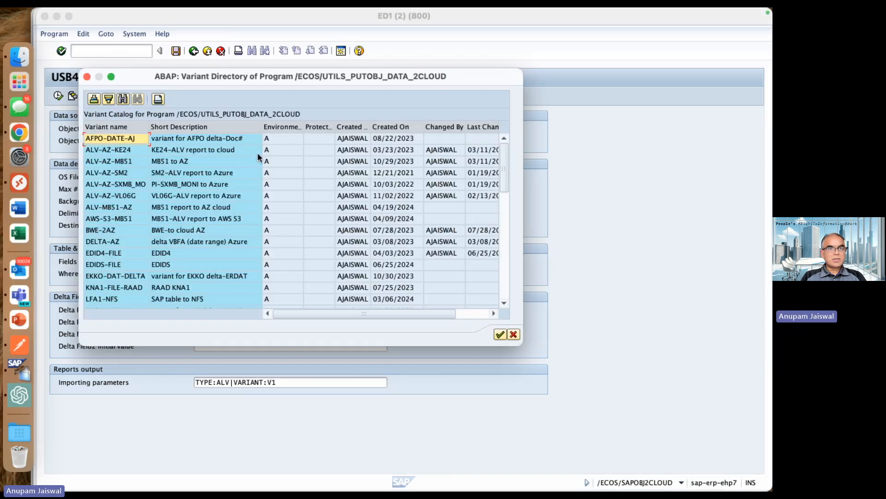
{"action": "left_click", "coordinate": [404, 129]}
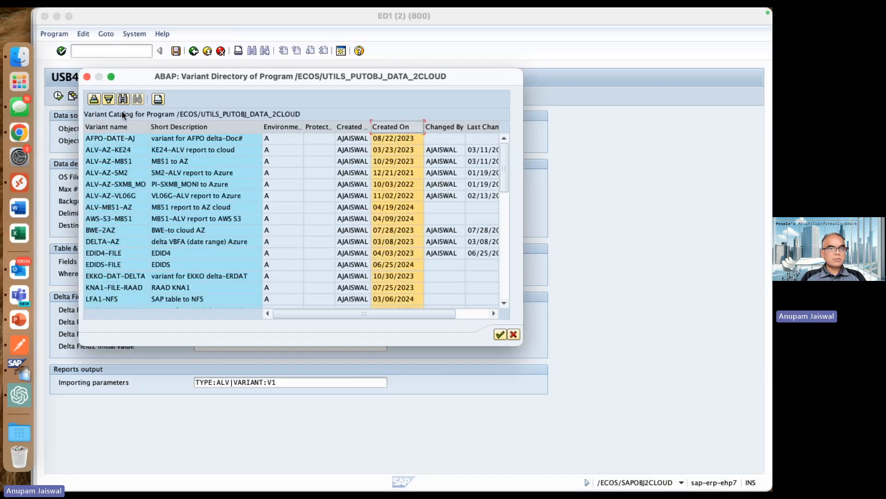
{"action": "left_click", "coordinate": [109, 98]}
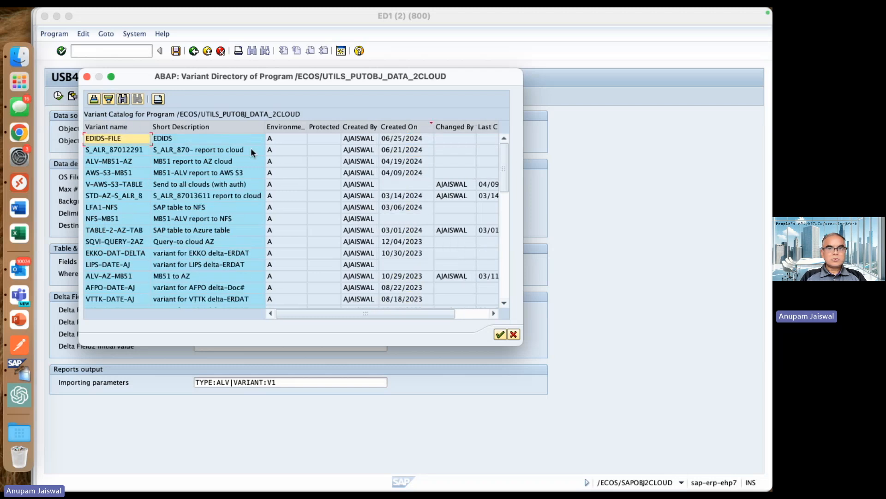
{"action": "double_click", "coordinate": [135, 137]}
{"action": "key", "text": "Tab"}
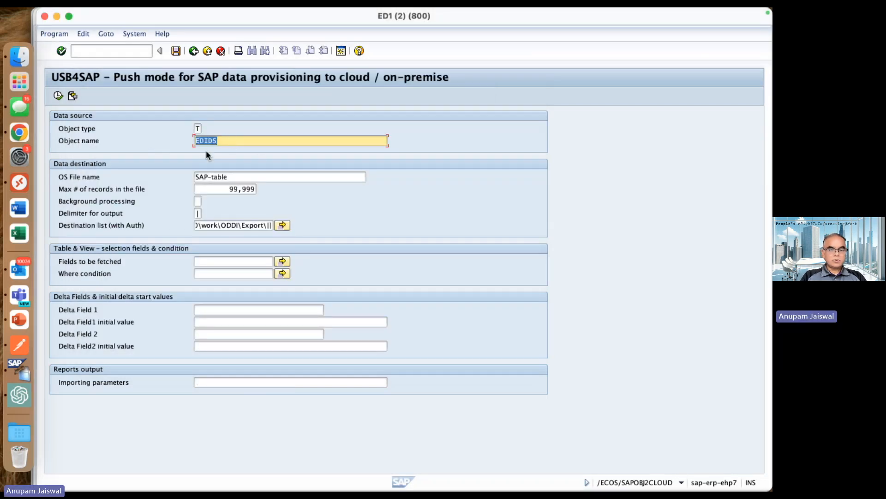
{"action": "type", "text": "T001W"}
Review the OS file name, object type, object name and maximum number of records on the selection screen.
{"action": "left_click", "coordinate": [253, 224]}
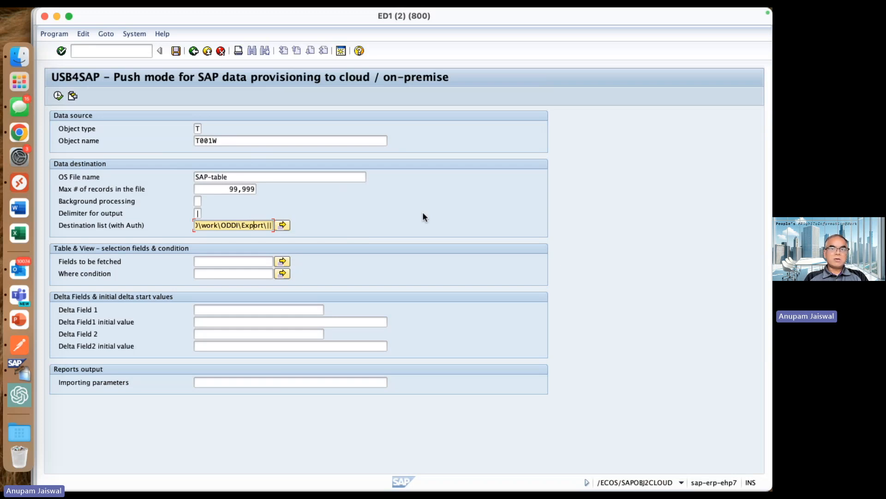
{"action": "left_click", "coordinate": [300, 180]}
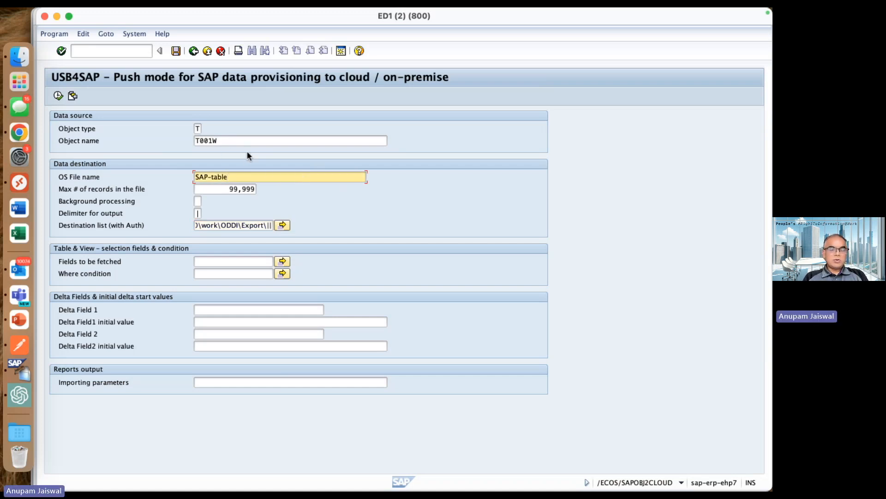
{"action": "left_click_drag", "start_coordinate": [201, 129], "coordinate": [191, 130]}
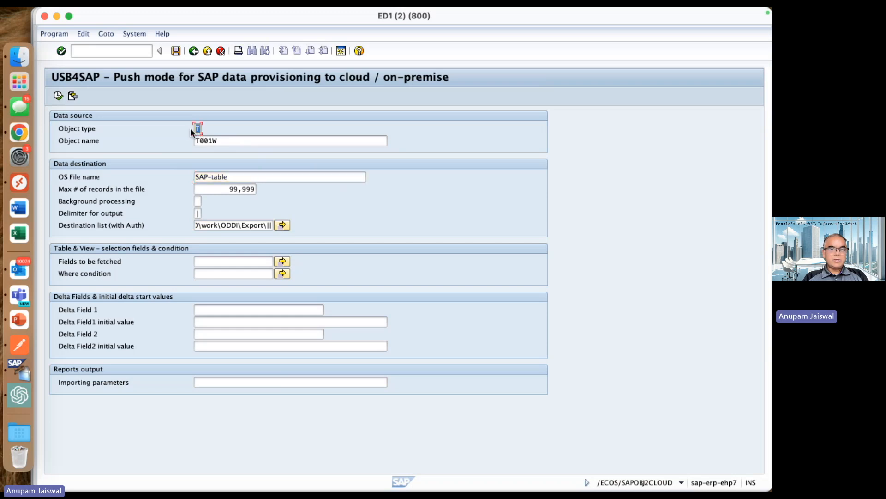
{"action": "left_click_drag", "start_coordinate": [235, 142], "coordinate": [170, 143]}
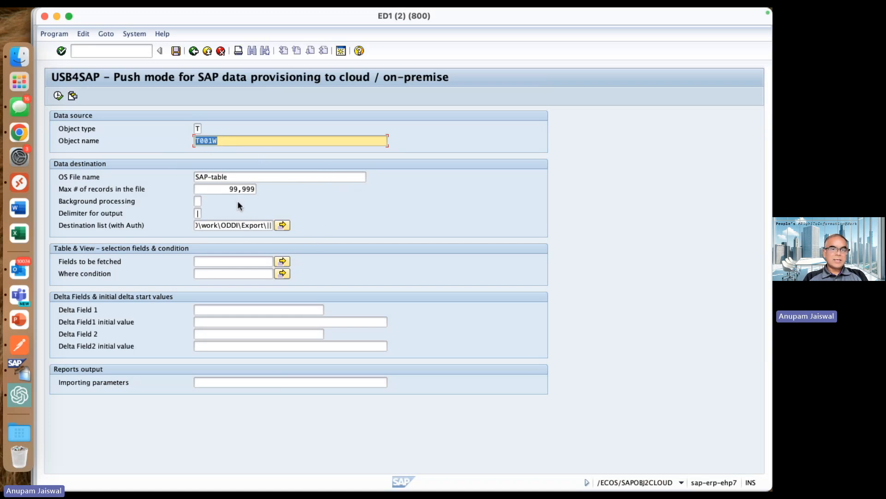
{"action": "left_click", "coordinate": [225, 189]}
{"action": "left_click_drag", "start_coordinate": [220, 188], "coordinate": [271, 191]}
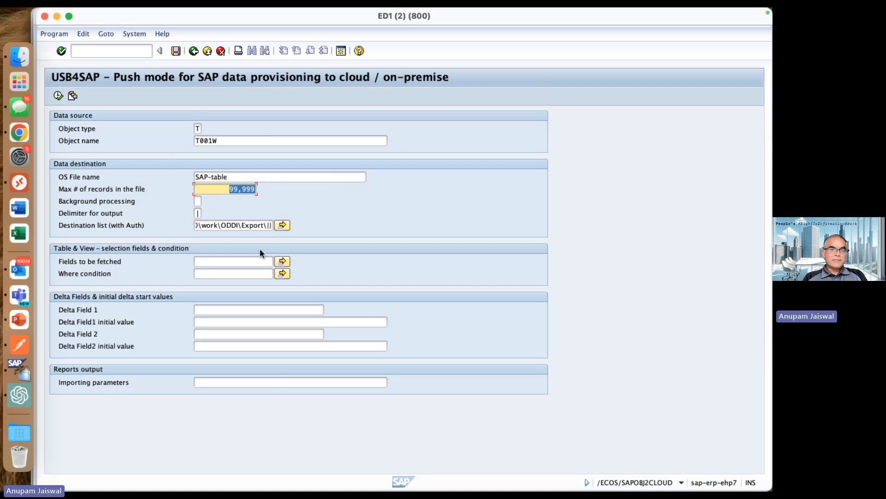
Inspect the full destination path in the destination list entry from end to start and back.
{"action": "left_click", "coordinate": [240, 229]}
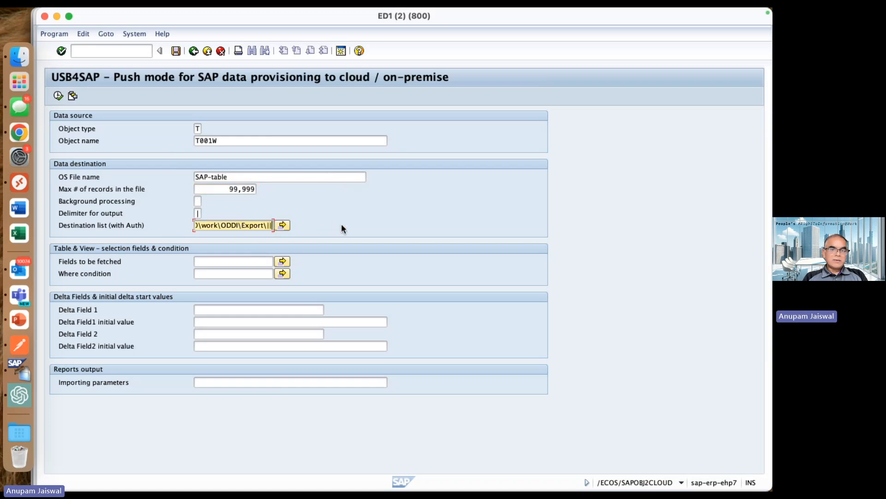
{"action": "key", "text": "Left"}
{"action": "key", "text": "Left"}
{"action": "key", "text": "Left"}
{"action": "key", "text": "Left"}
{"action": "key", "text": "Left"}
{"action": "key", "text": "Left"}
{"action": "key", "text": "Left"}
{"action": "key", "text": "Left"}
{"action": "key", "text": "Left"}
{"action": "key", "text": "Left"}
{"action": "key", "text": "Left"}
{"action": "key", "text": "Left"}
{"action": "key", "text": "Left"}
{"action": "key", "text": "Left"}
{"action": "key", "text": "Left"}
{"action": "key", "text": "Left"}
{"action": "key", "text": "Left"}
{"action": "key", "text": "Left"}
{"action": "key", "text": "Left"}
{"action": "key", "text": "Left"}
{"action": "key", "text": "Left"}
{"action": "key", "text": "Left"}
{"action": "key", "text": "Left"}
{"action": "key", "text": "Left"}
{"action": "key", "text": "Left"}
{"action": "key", "text": "Left"}
{"action": "key", "text": "Left"}
{"action": "key", "text": "Left"}
{"action": "key", "text": "Left"}
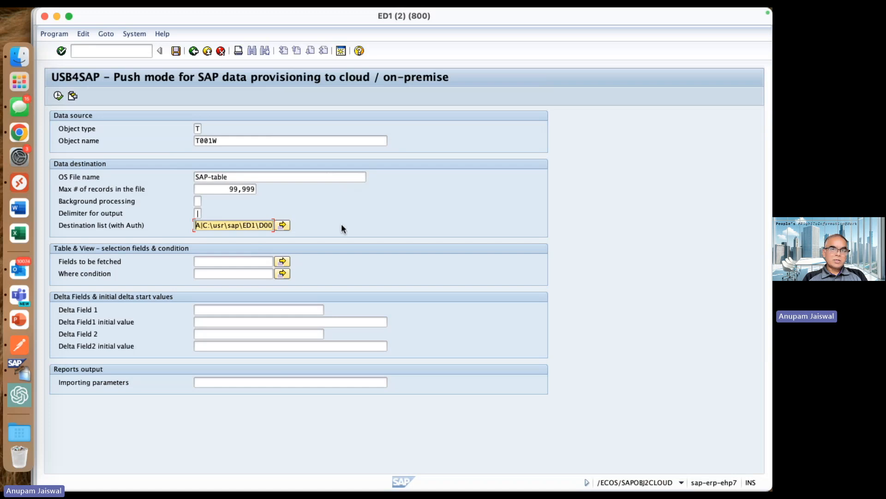
{"action": "key", "text": "Right"}
{"action": "key", "text": "Right"}
{"action": "key", "text": "Right"}
{"action": "key", "text": "Right"}
{"action": "key", "text": "Right"}
{"action": "key", "text": "Right"}
{"action": "key", "text": "Right"}
{"action": "key", "text": "Right"}
{"action": "key", "text": "Right"}
{"action": "key", "text": "Right"}
{"action": "key", "text": "Right"}
{"action": "key", "text": "Right"}
{"action": "key", "text": "Right"}
{"action": "key", "text": "Right"}
{"action": "key", "text": "Right"}
{"action": "key", "text": "Right"}
{"action": "key", "text": "Right"}
{"action": "key", "text": "Right"}
{"action": "key", "text": "Right"}
{"action": "key", "text": "Right"}
{"action": "key", "text": "Right"}
{"action": "key", "text": "Right"}
{"action": "key", "text": "Right"}
{"action": "key", "text": "Right"}
{"action": "key", "text": "Right"}
{"action": "key", "text": "Right"}
{"action": "key", "text": "Right"}
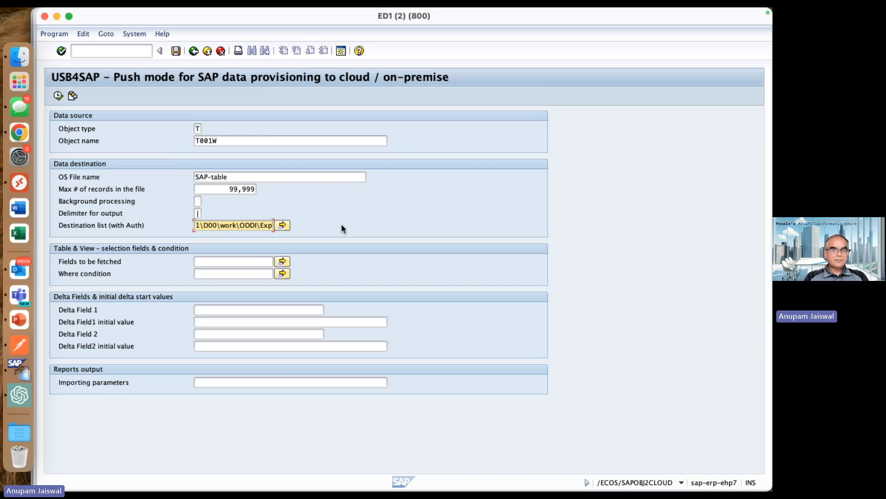
{"action": "key", "text": "Right"}
{"action": "key", "text": "Right"}
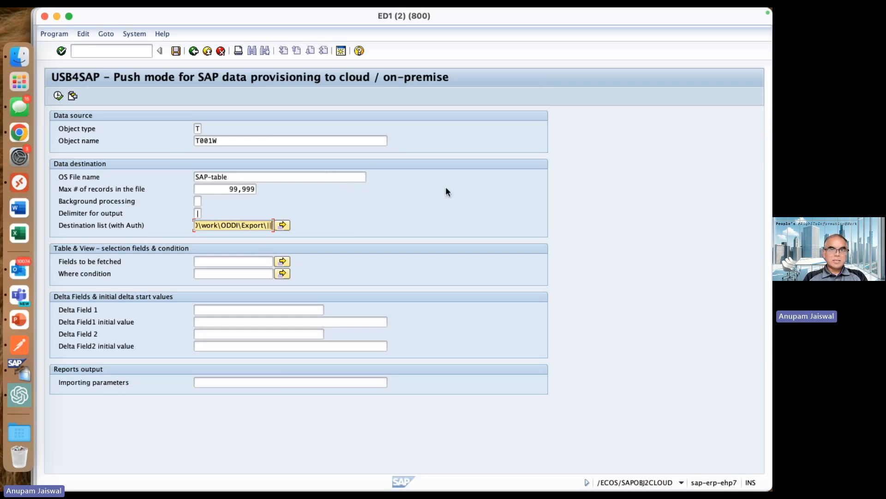
Switch to Postman and compare the request's OBJ_TYPE, OBJ_ID and DATADEST parameters with the SAP selection values.
{"action": "key", "text": "super+Tab"}
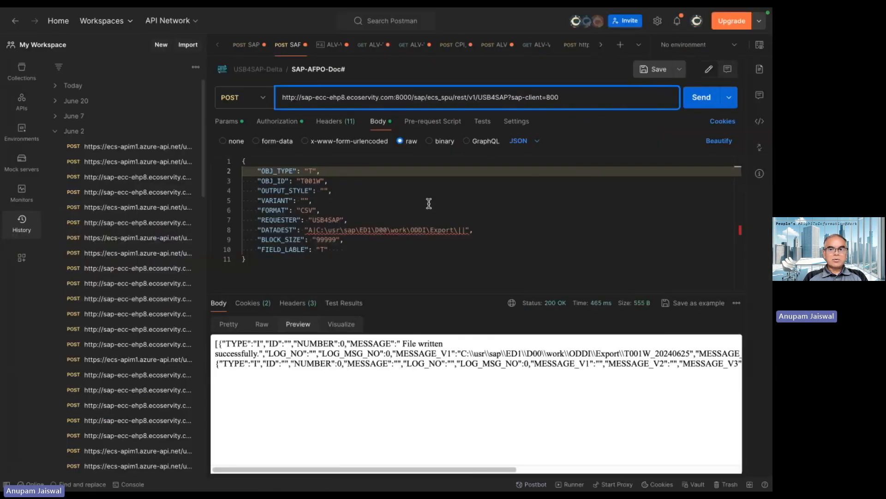
{"action": "left_click", "coordinate": [451, 190]}
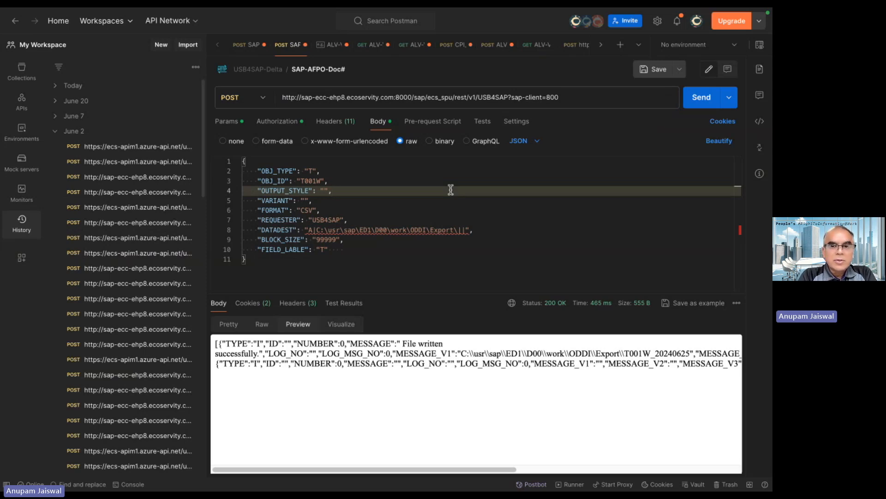
{"action": "left_click", "coordinate": [358, 198]}
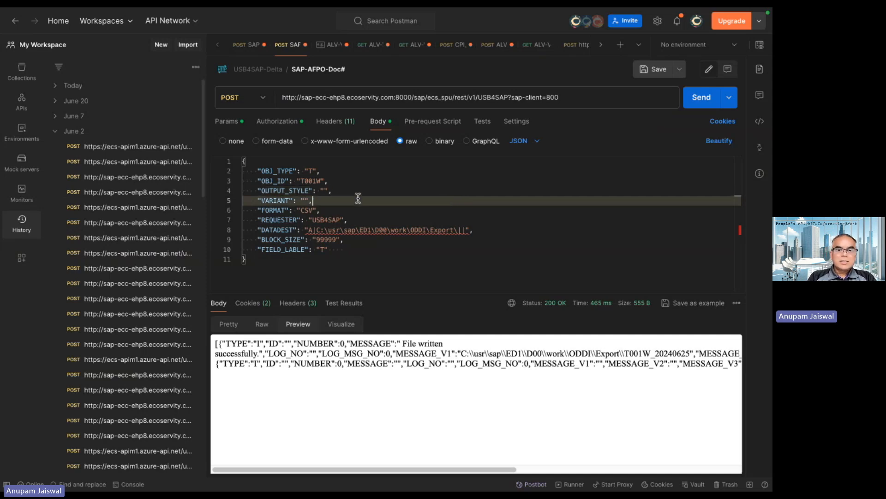
{"action": "double_click", "coordinate": [311, 171]}
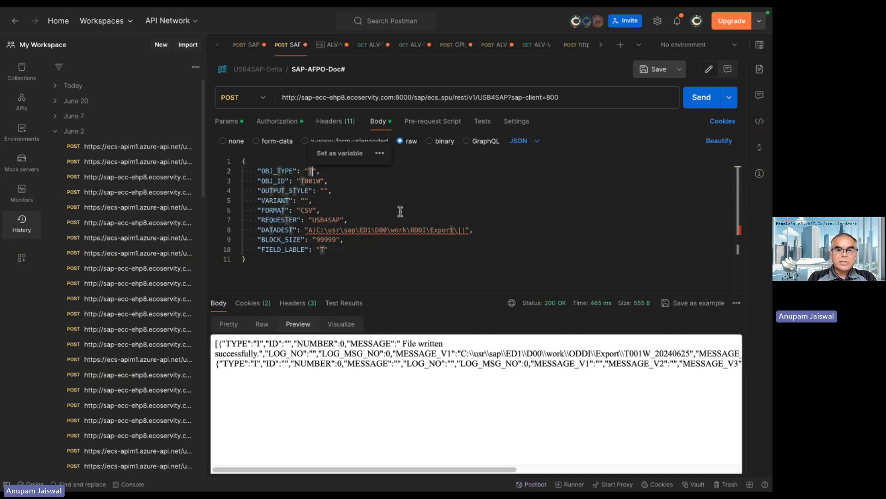
{"action": "double_click", "coordinate": [316, 180]}
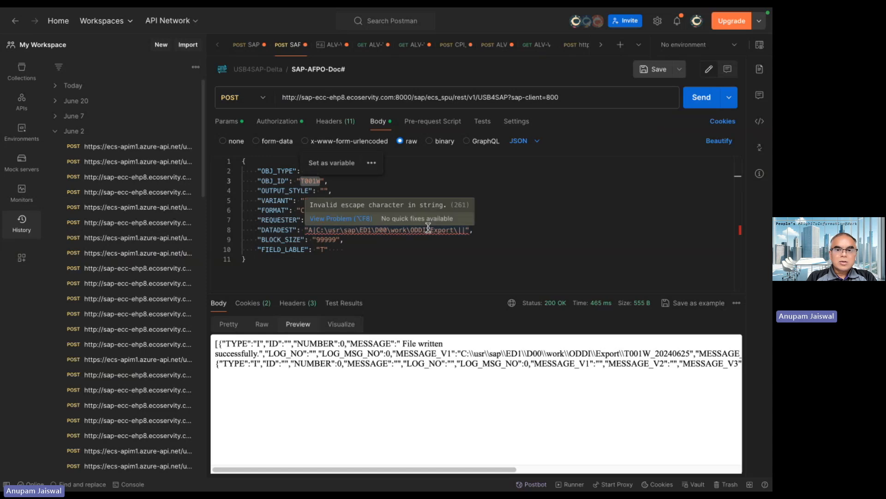
{"action": "left_click", "coordinate": [552, 189]}
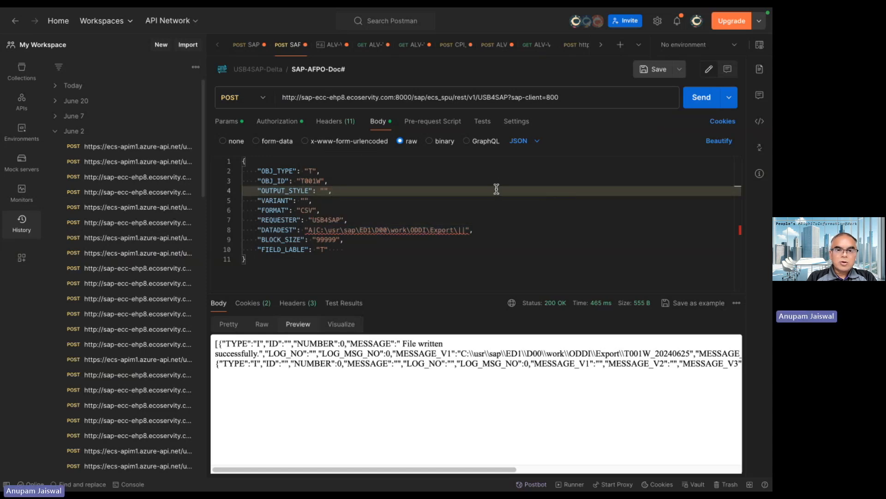
Review the OBJ_ID, FORMAT, DATADEST and BLOCK_SIZE values in the request body.
{"action": "double_click", "coordinate": [310, 181]}
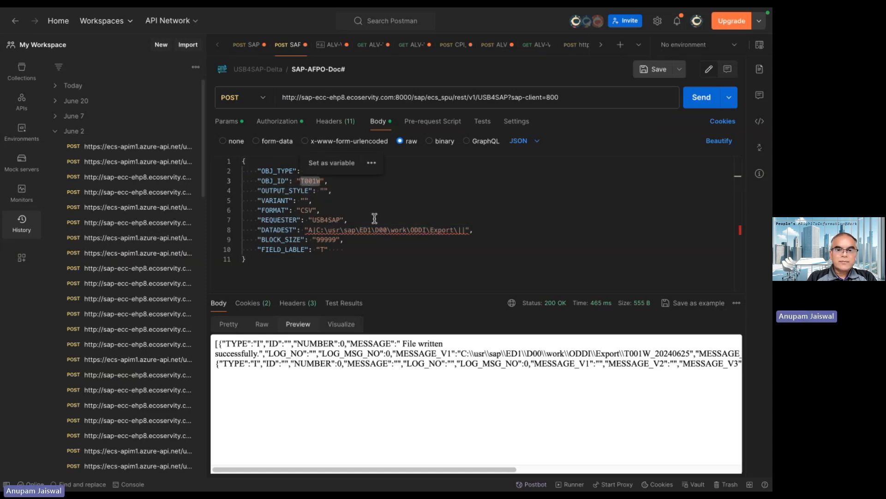
{"action": "double_click", "coordinate": [302, 211]}
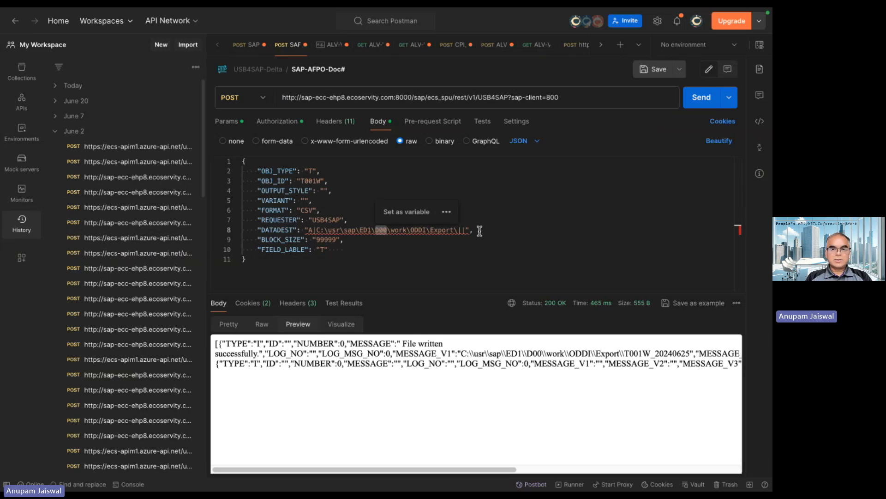
{"action": "left_click_drag", "start_coordinate": [466, 229], "coordinate": [310, 230]}
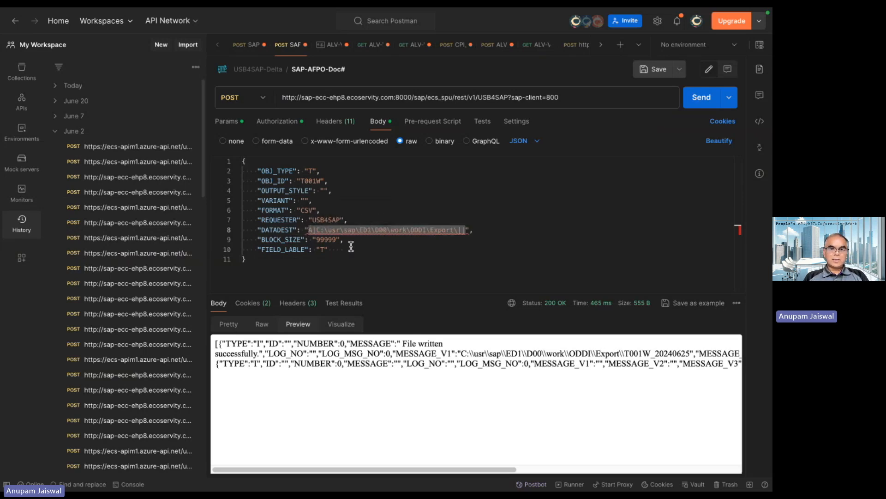
{"action": "double_click", "coordinate": [329, 240]}
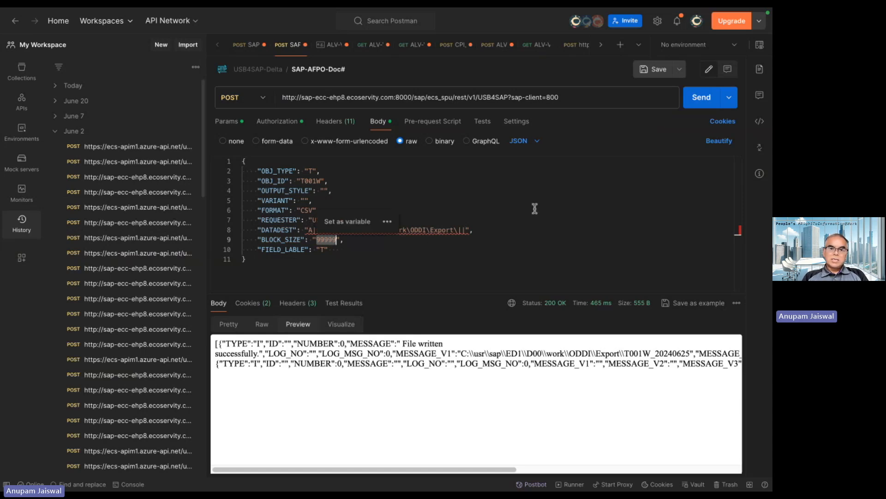
{"action": "left_click", "coordinate": [525, 235]}
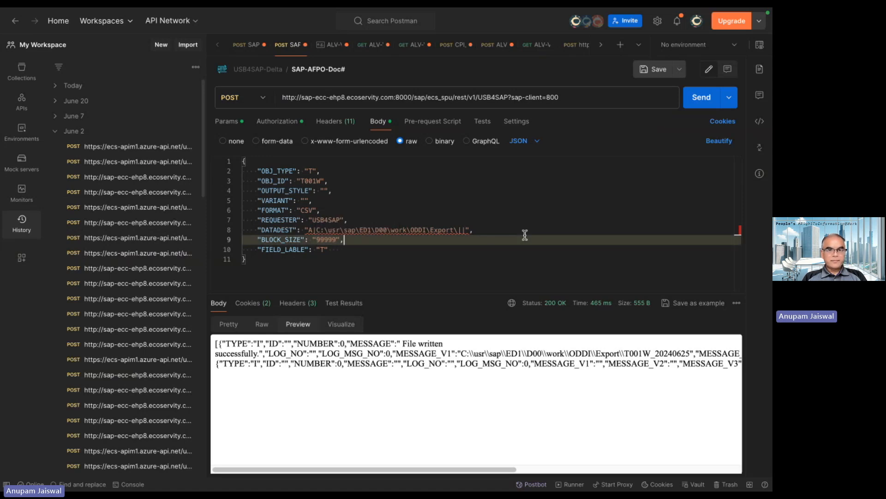
Send the T001W export request and highlight the written file's path in the response.
{"action": "left_click", "coordinate": [703, 99]}
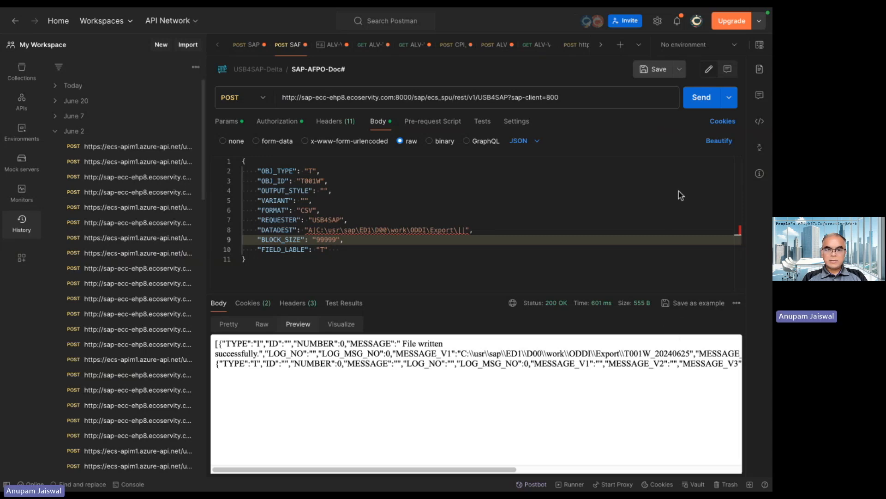
{"action": "scroll", "coordinate": [543, 362], "scroll_direction": "right", "scroll_amount": 5}
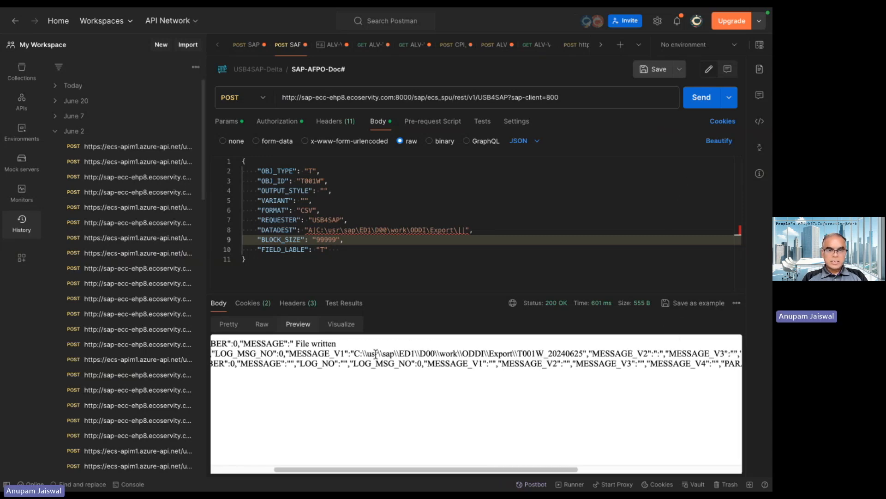
{"action": "left_click_drag", "start_coordinate": [370, 352], "coordinate": [582, 356]}
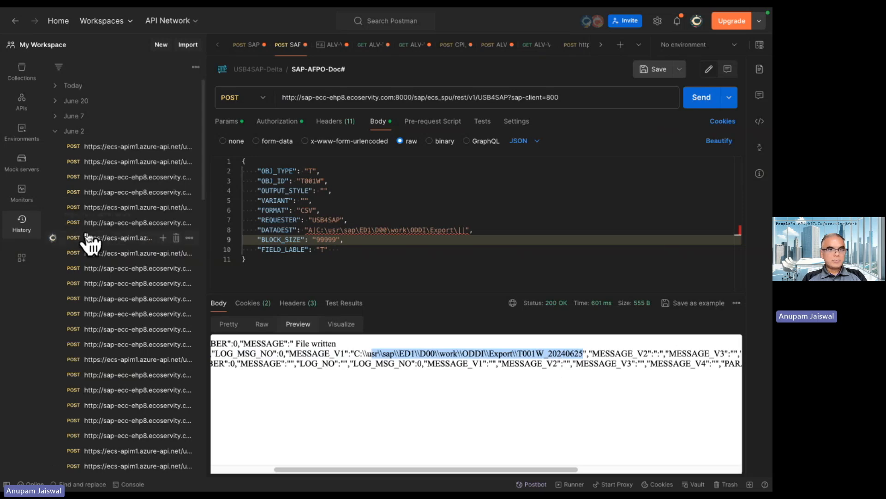
{"action": "mouse_move", "coordinate": [6, 234]}
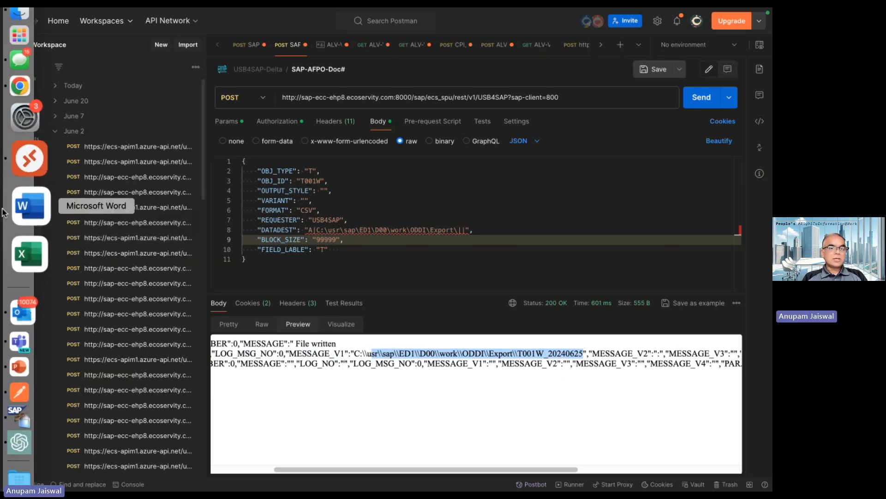
{"action": "left_click", "coordinate": [23, 188]}
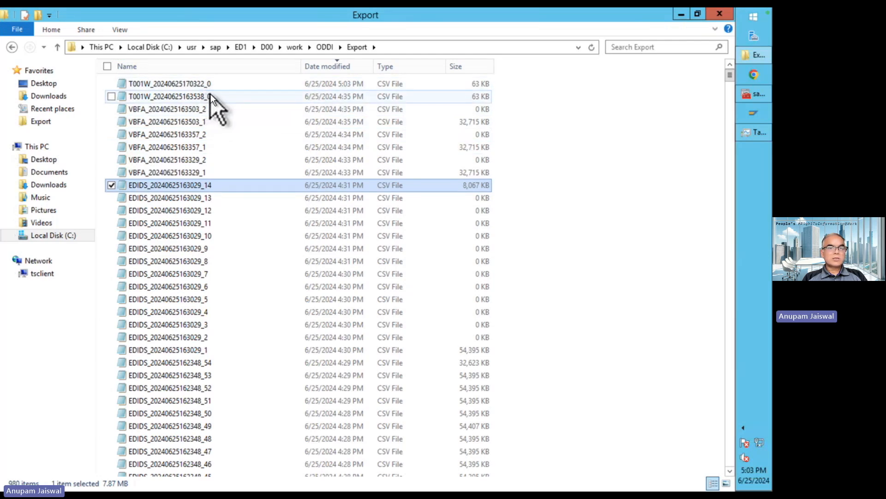
{"action": "left_click", "coordinate": [210, 84]}
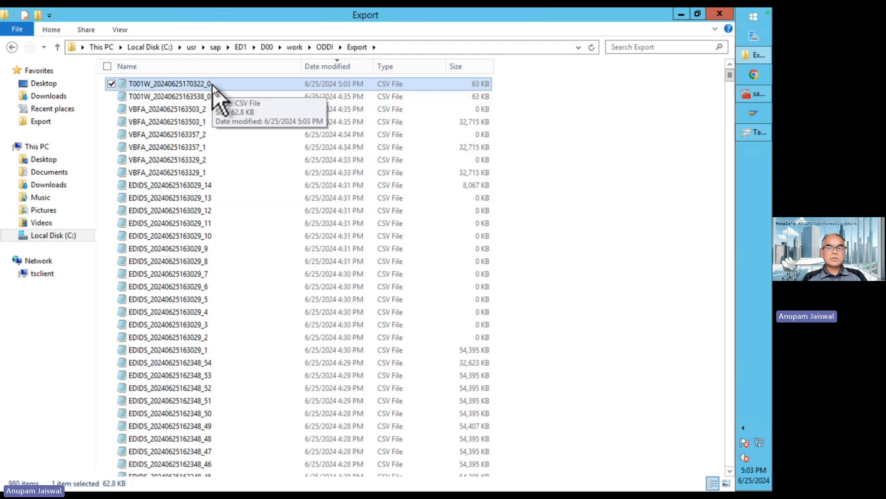
{"action": "double_click", "coordinate": [212, 85]}
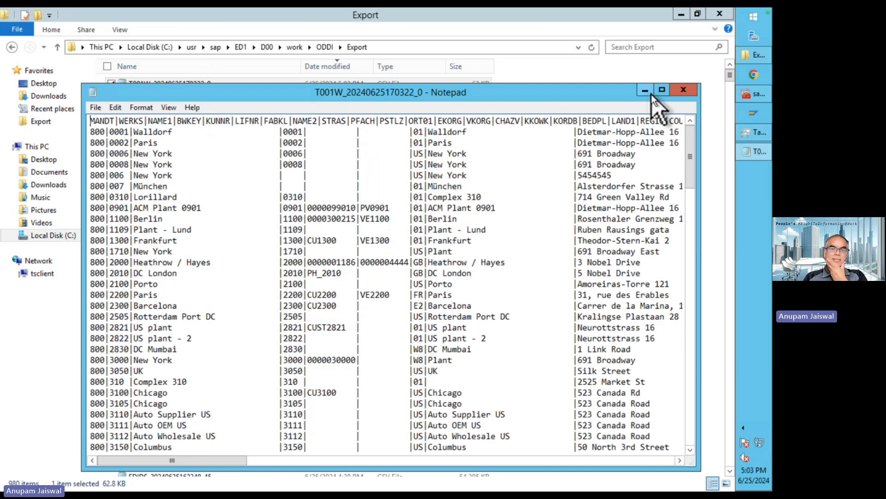
Examine the header row and the records of the exported T001W file and close it.
{"action": "left_click", "coordinate": [574, 186]}
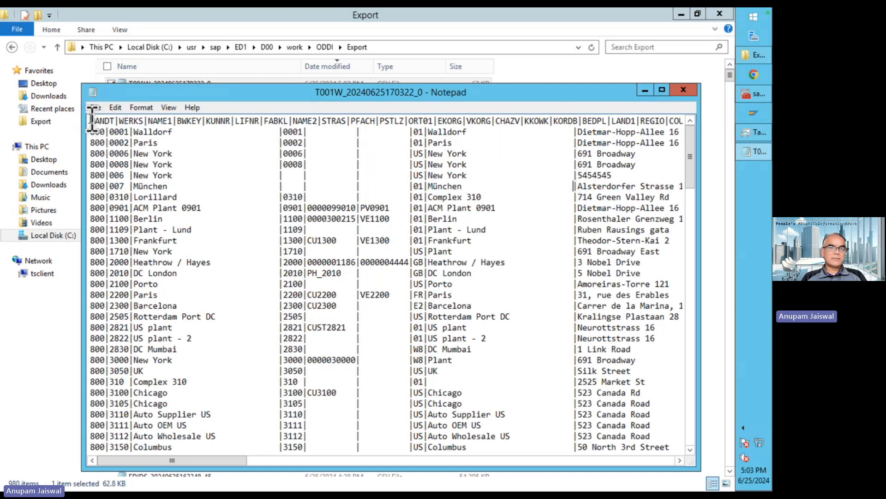
{"action": "left_click_drag", "start_coordinate": [91, 121], "coordinate": [94, 136]}
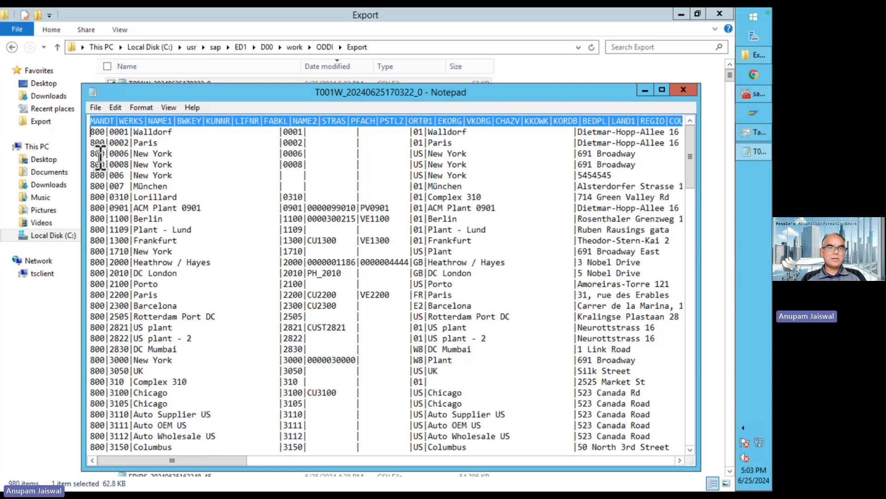
{"action": "left_click", "coordinate": [96, 143]}
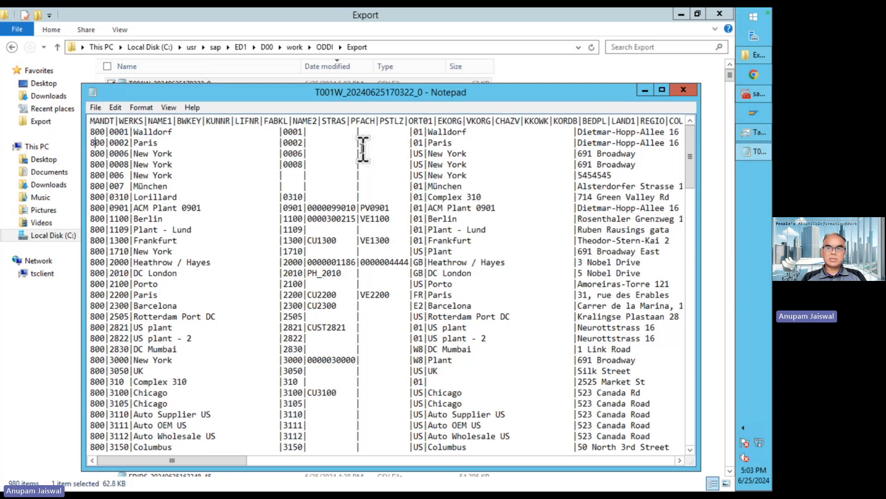
{"action": "left_click", "coordinate": [684, 90]}
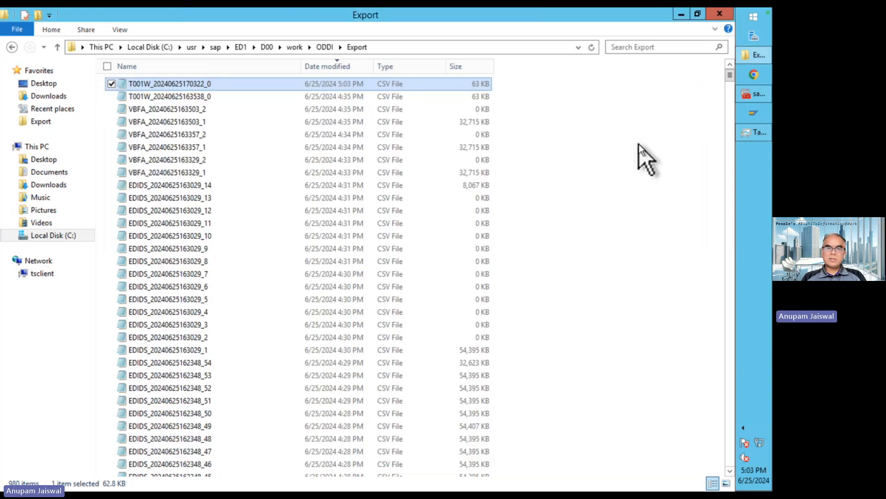
Switch back to Postman and set the request's OBJ_ID to VBFA.
{"action": "key", "text": "ctrl+Left"}
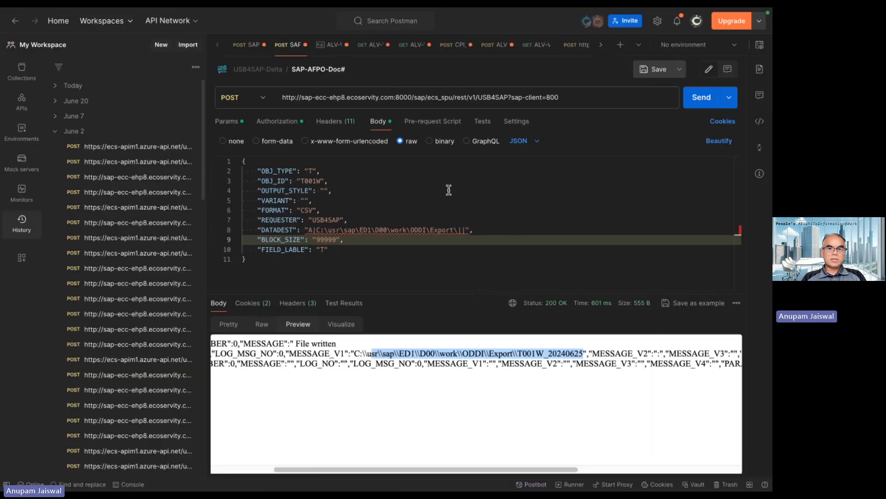
{"action": "double_click", "coordinate": [317, 182]}
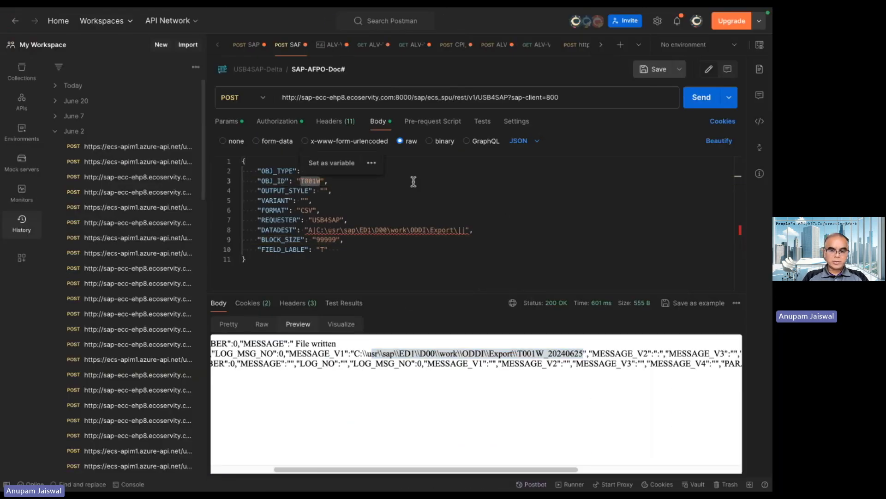
{"action": "type", "text": "VBFA"}
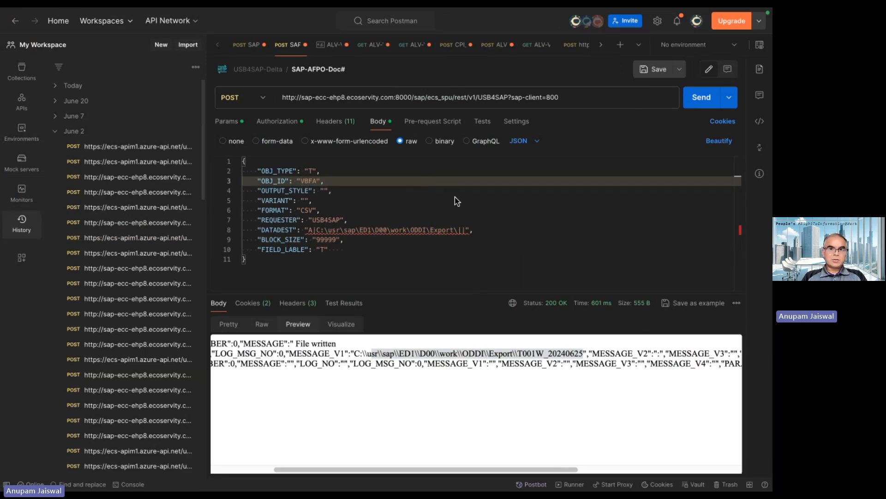
Switch to the SAP GUI General Table Display session, load table VBFA and check its number of entries.
{"action": "key", "text": "super+Tab"}
{"action": "key", "text": "super+Tab"}
{"action": "key", "text": "super+Tab"}
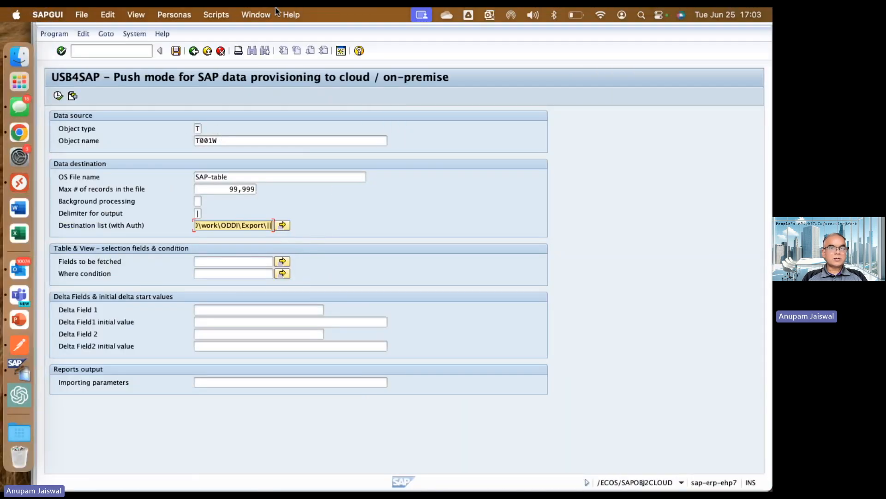
{"action": "left_click", "coordinate": [255, 14]}
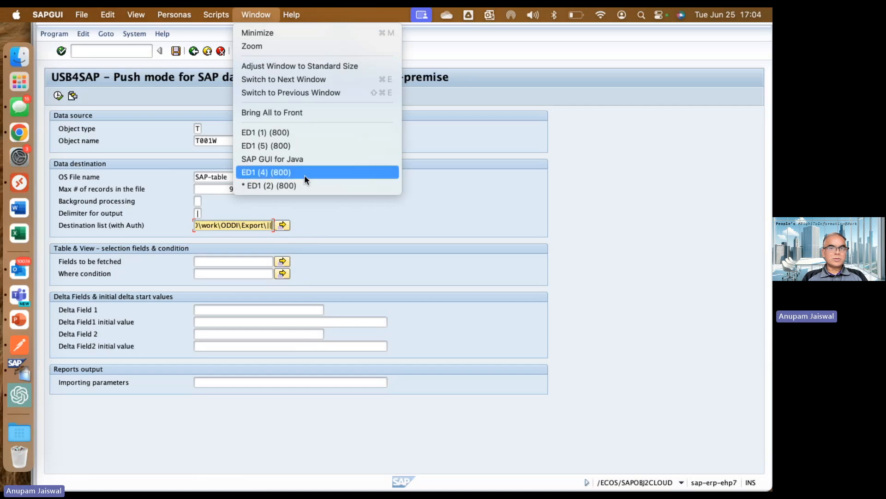
{"action": "left_click", "coordinate": [304, 177]}
{"action": "type", "text": "VBFA"}
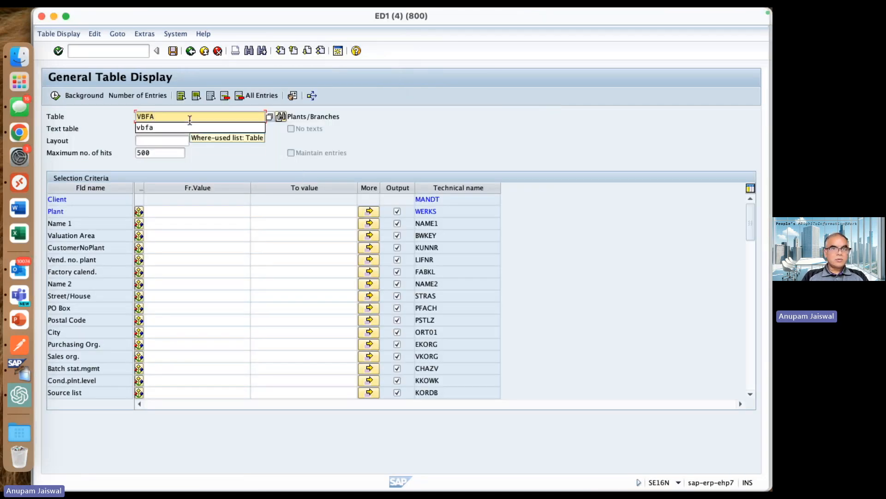
{"action": "key", "text": "Return"}
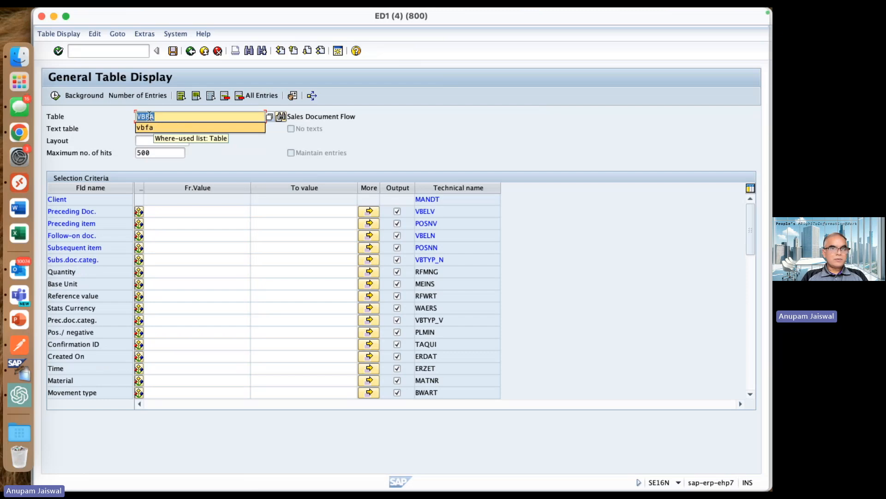
{"action": "left_click", "coordinate": [145, 95]}
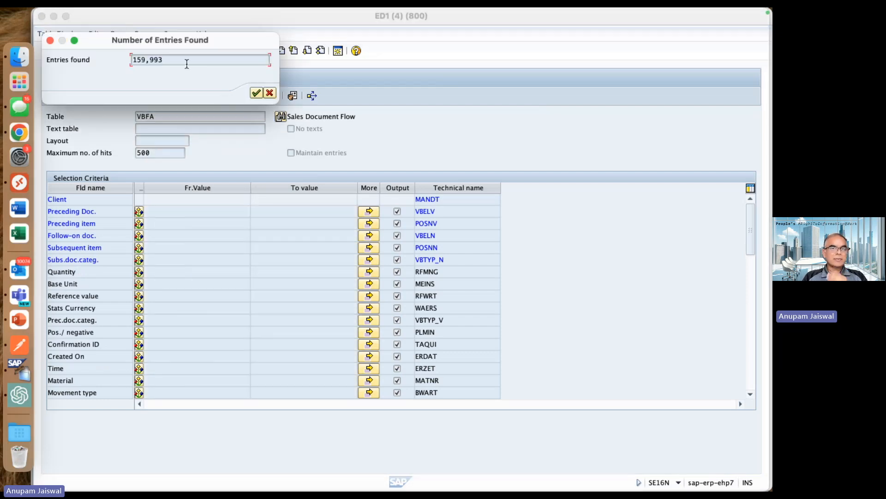
{"action": "left_click_drag", "start_coordinate": [177, 60], "coordinate": [115, 61]}
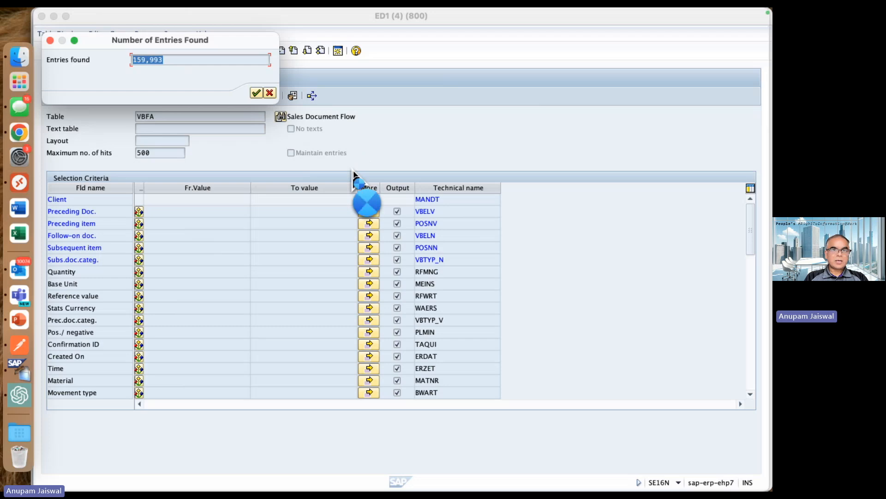
Return to Postman and review the OBJ_ID and the complete JSON body of the VBFA request.
{"action": "key", "text": "super+Tab"}
{"action": "key", "text": "super+Tab"}
{"action": "key", "text": "super+Tab"}
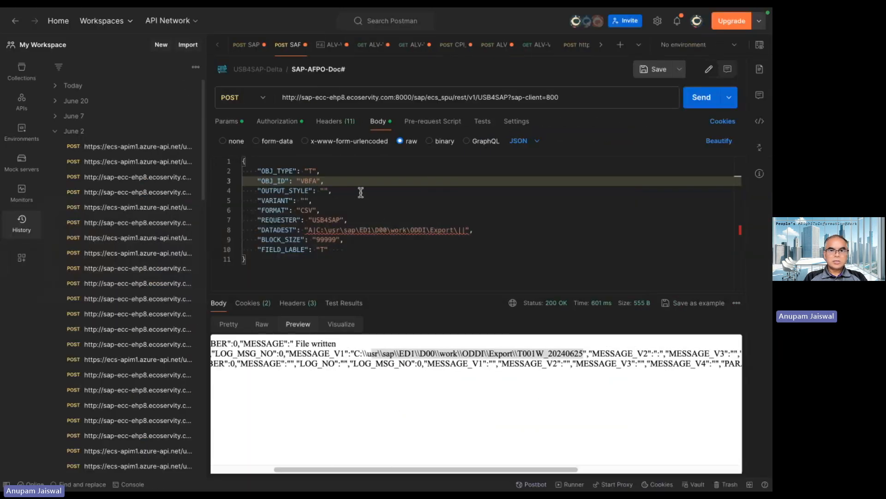
{"action": "left_click", "coordinate": [360, 190]}
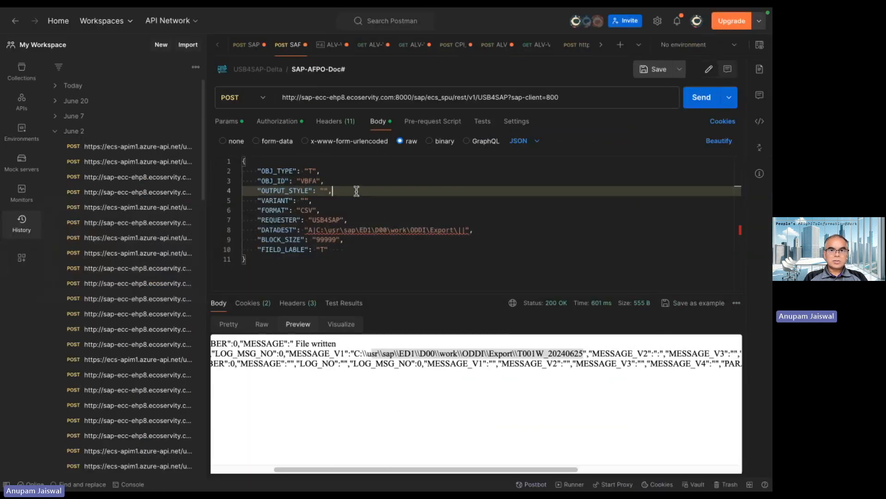
{"action": "double_click", "coordinate": [308, 181]}
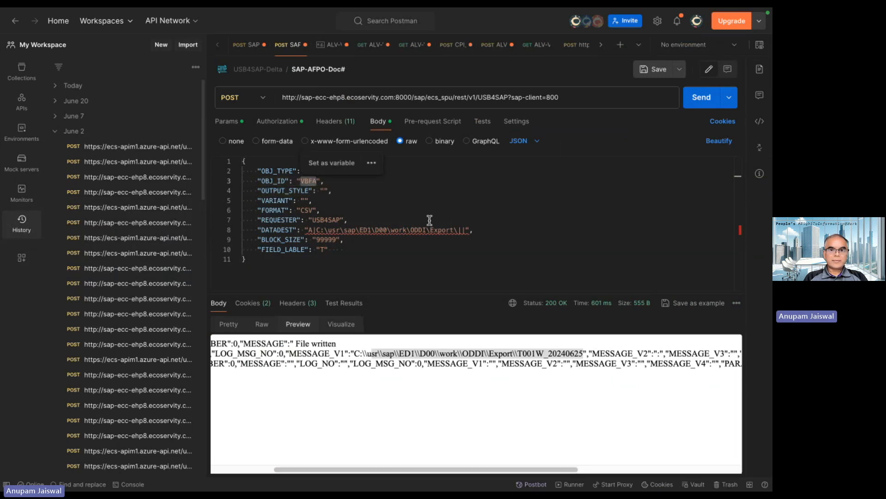
{"action": "left_click", "coordinate": [368, 211]}
{"action": "left_click_drag", "start_coordinate": [435, 258], "coordinate": [436, 167]}
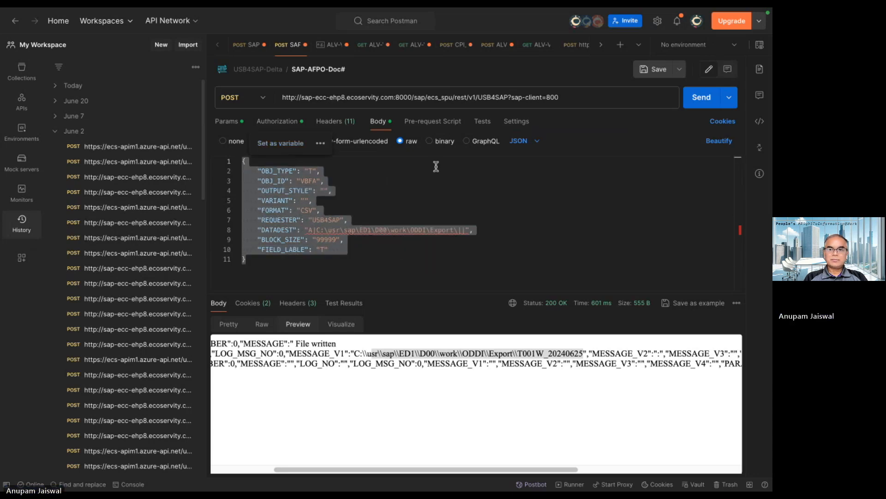
Send the VBFA export request and read the full width of the response messages.
{"action": "left_click", "coordinate": [698, 101]}
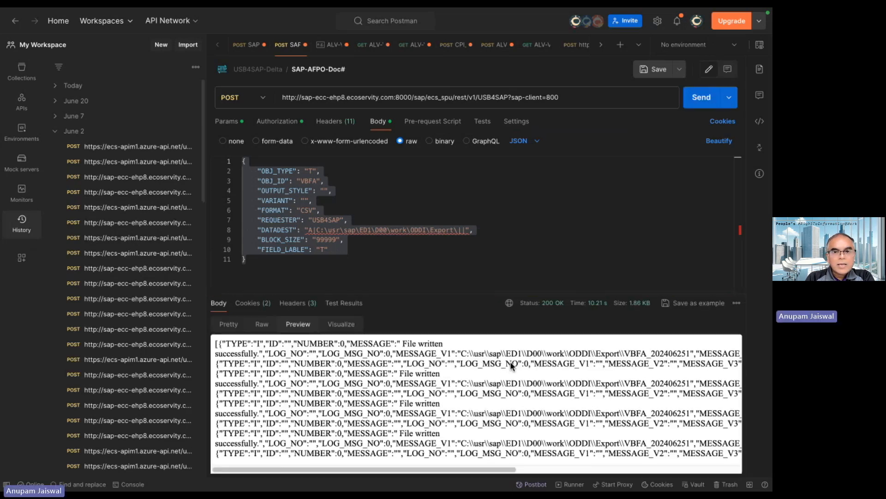
{"action": "scroll", "coordinate": [463, 379], "scroll_direction": "right", "scroll_amount": 5}
{"action": "scroll", "coordinate": [463, 379], "scroll_direction": "right", "scroll_amount": 5}
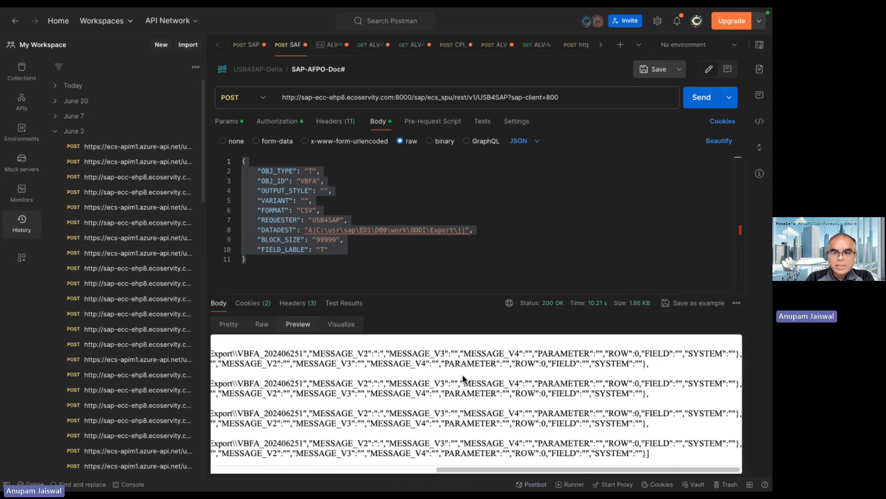
{"action": "scroll", "coordinate": [463, 380], "scroll_direction": "left", "scroll_amount": 10}
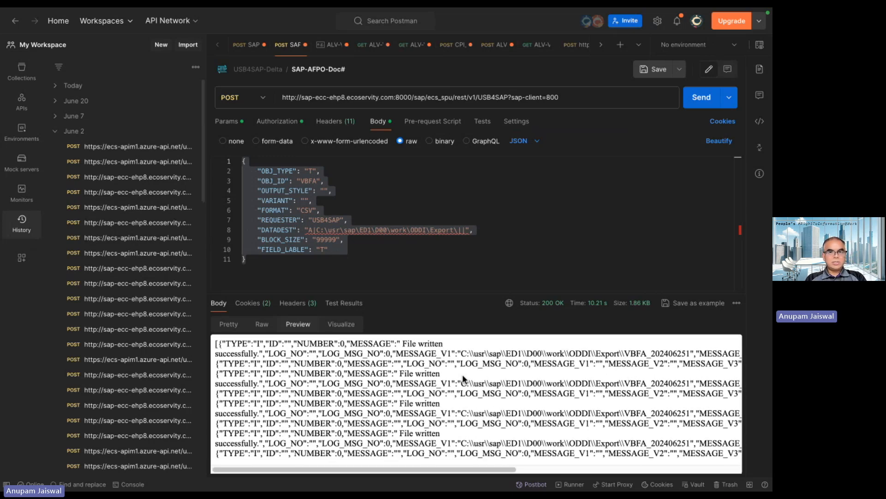
{"action": "key", "text": "super+Tab"}
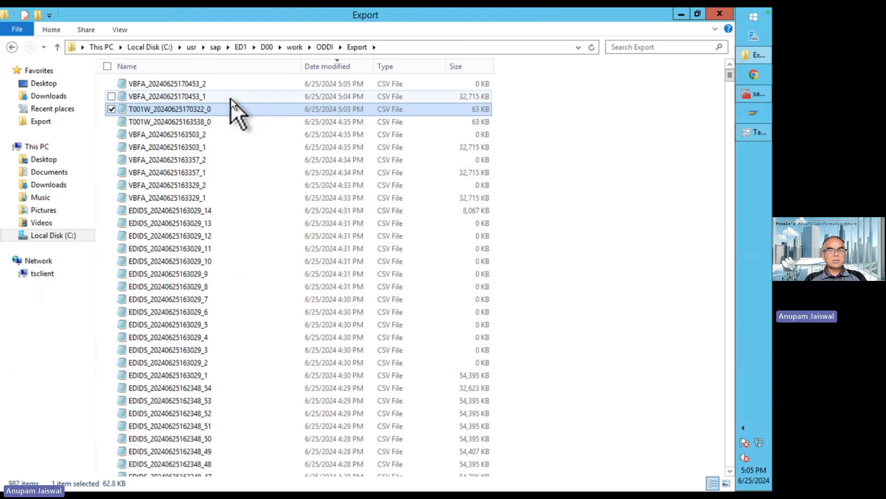
{"action": "left_click", "coordinate": [231, 98]}
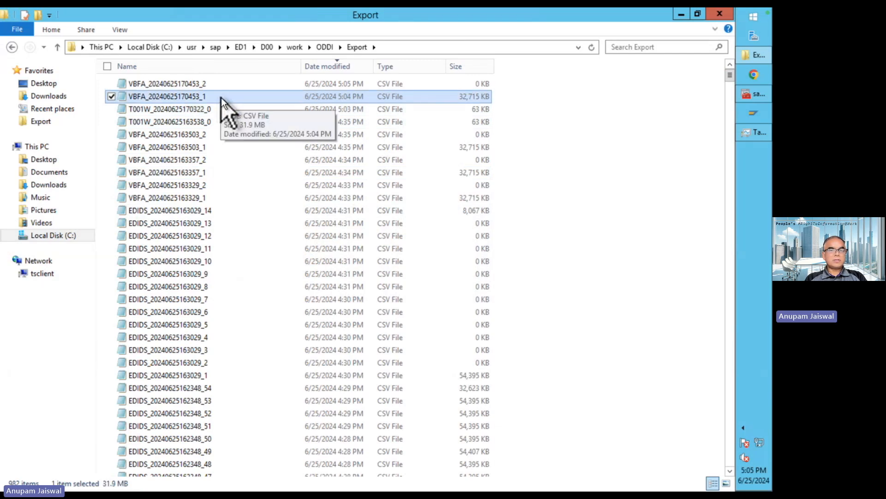
{"action": "double_click", "coordinate": [221, 98]}
{"action": "left_click_drag", "start_coordinate": [283, 92], "coordinate": [216, 59]}
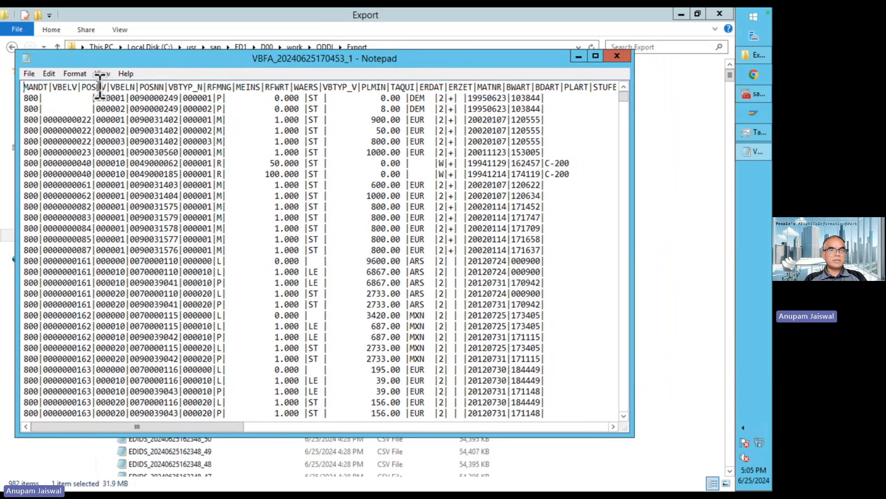
Examine the column headers and first data rows of the exported VBFA file, including the MANDT, VBELV and POSNV fields.
{"action": "left_click_drag", "start_coordinate": [24, 87], "coordinate": [102, 92]}
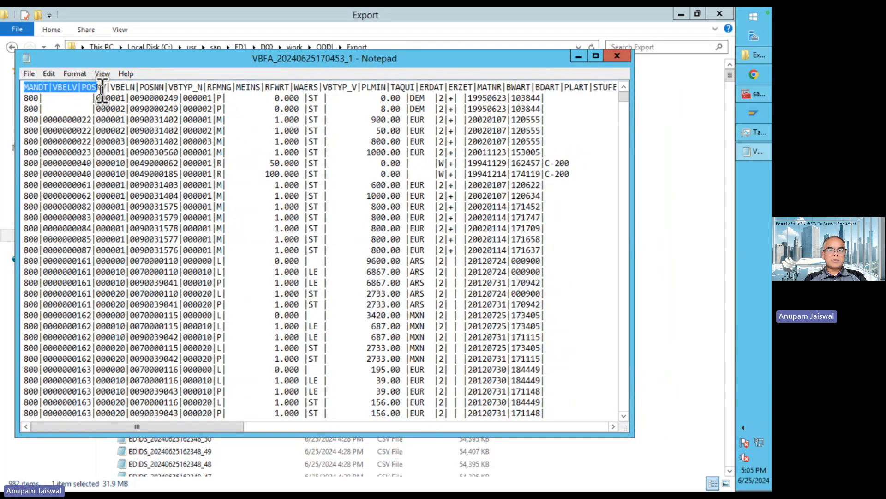
{"action": "left_click", "coordinate": [40, 101]}
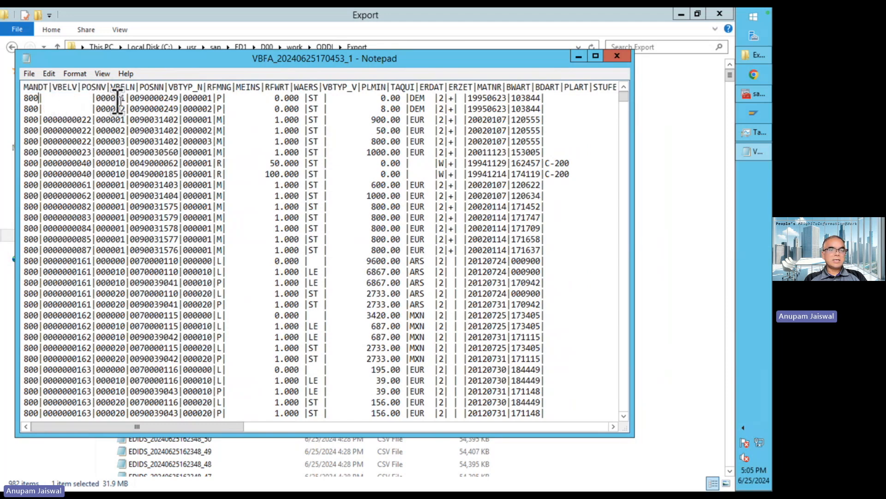
{"action": "double_click", "coordinate": [112, 92]}
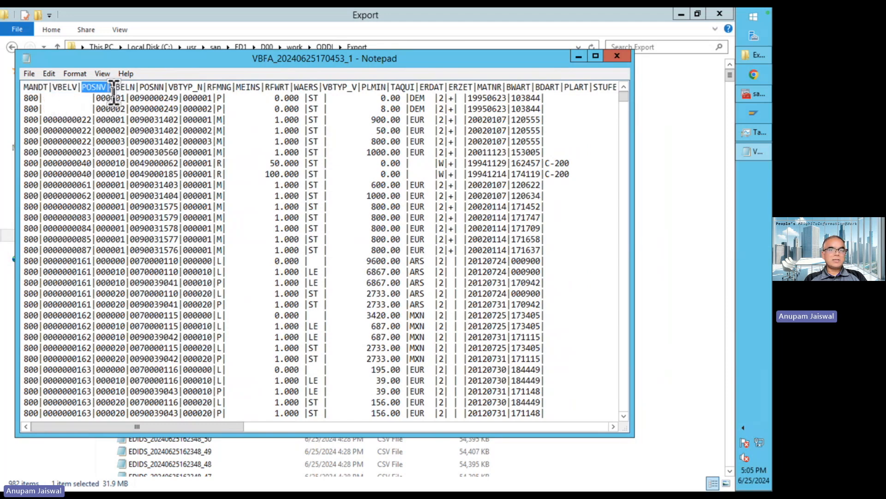
{"action": "left_click", "coordinate": [121, 132]}
{"action": "left_click", "coordinate": [176, 142]}
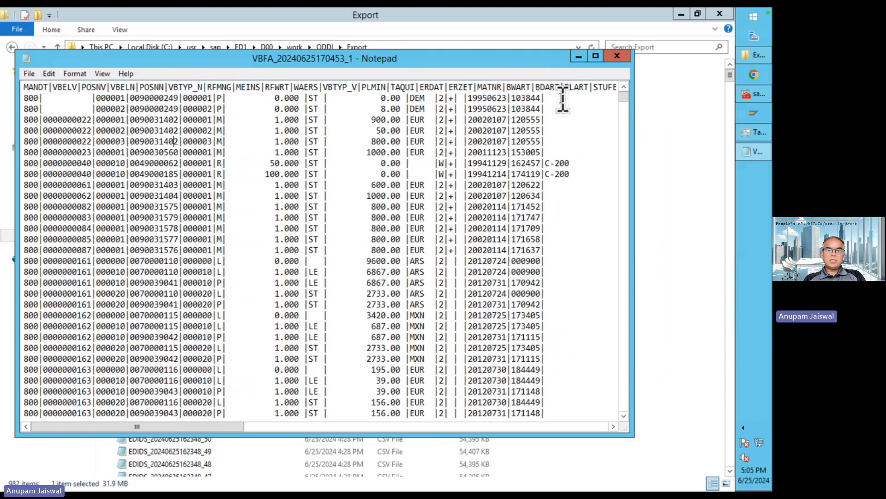
Switch back to Postman and inspect the response time breakdown of the VBFA export along with its BLOCK_SIZE setting.
{"action": "key", "text": "super"}
{"action": "key", "text": "super"}
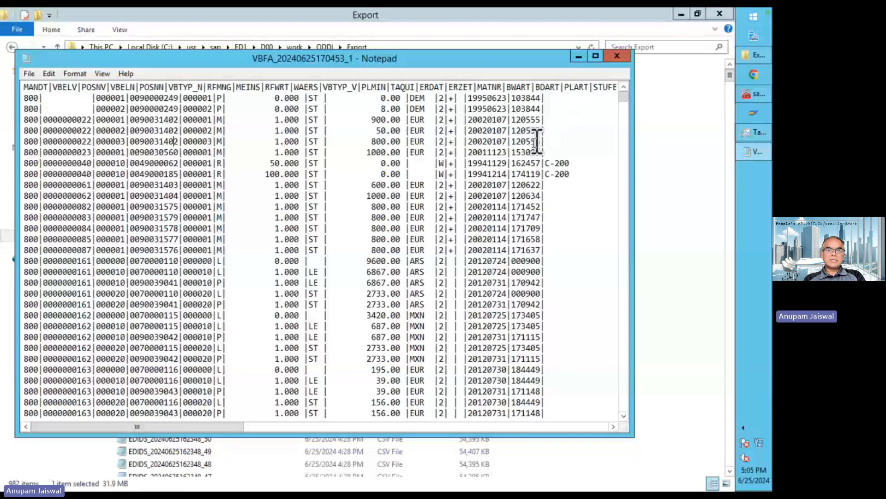
{"action": "key", "text": "super+Tab"}
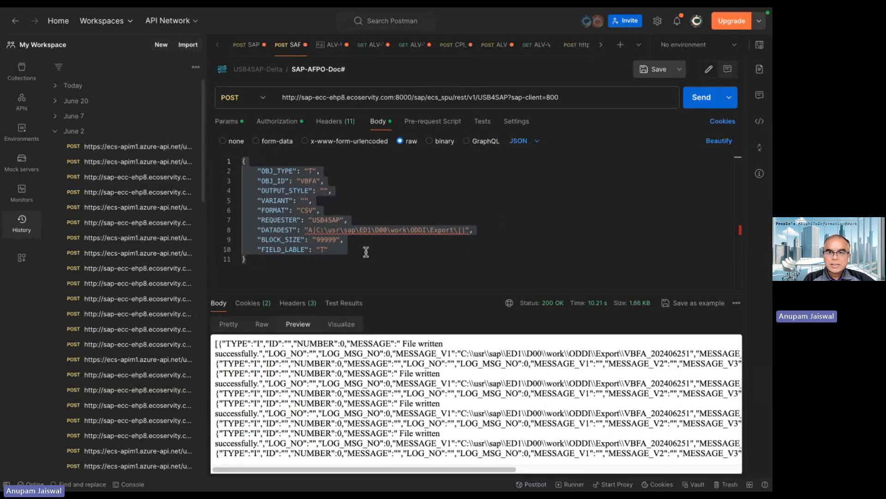
{"action": "mouse_move", "coordinate": [595, 307]}
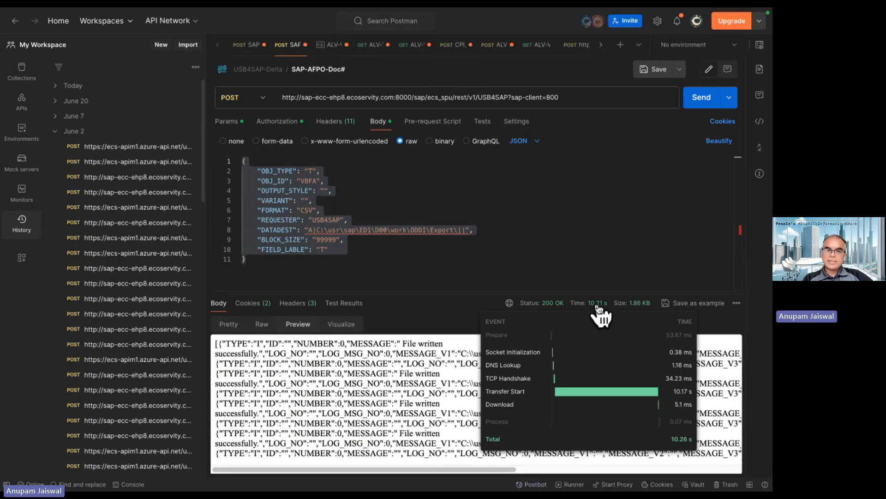
{"action": "left_click", "coordinate": [556, 240]}
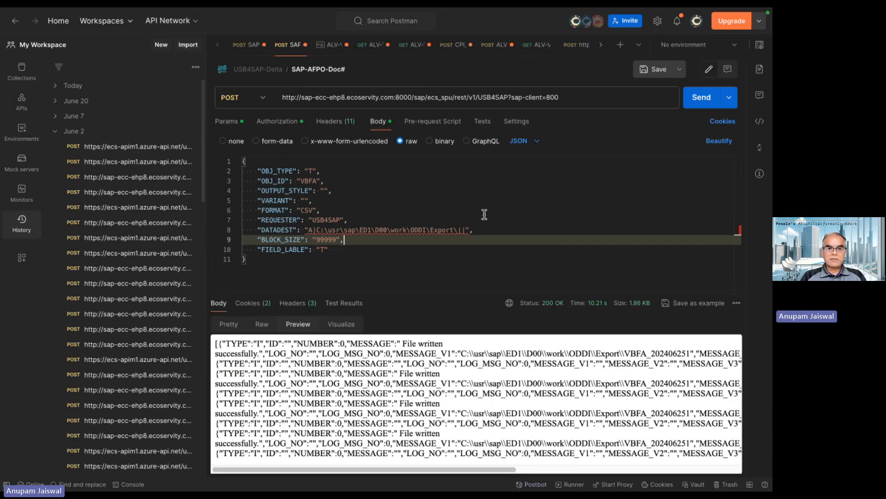
{"action": "left_click", "coordinate": [447, 203]}
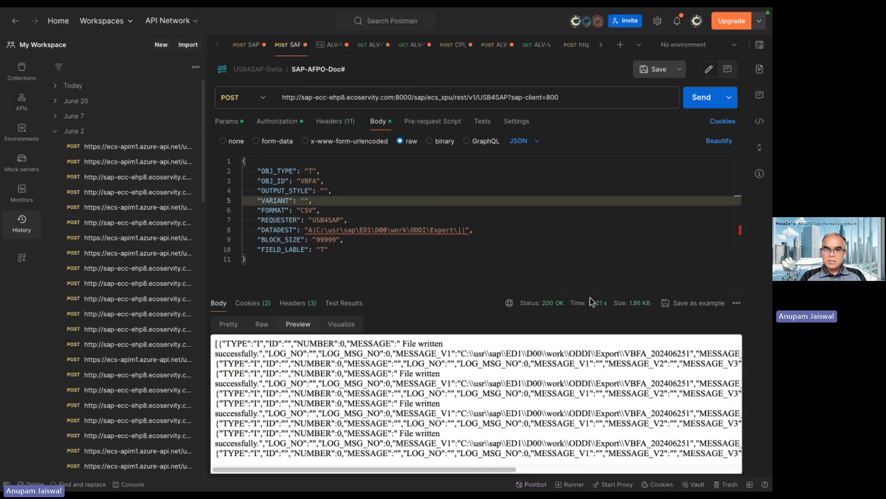
{"action": "mouse_move", "coordinate": [595, 306]}
{"action": "left_click", "coordinate": [510, 236]}
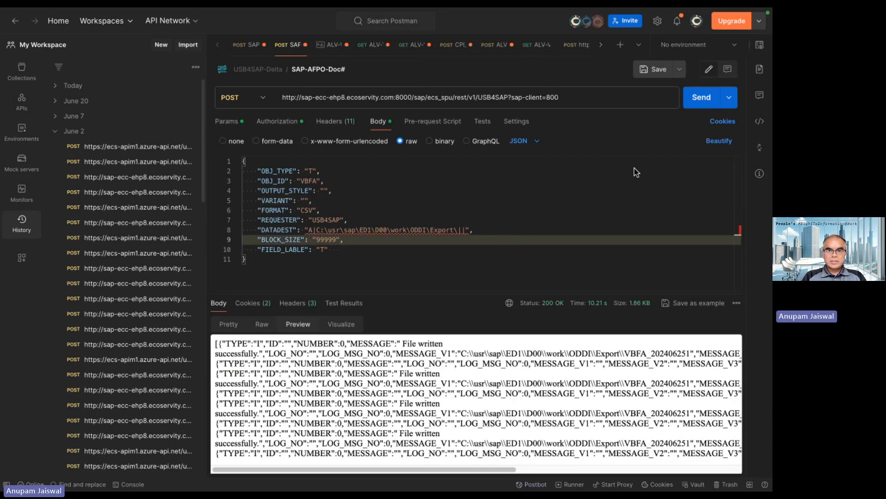
Switch to the SAP GUI General Table Display session, check the number of entries in table EDIDS and close the result.
{"action": "key", "text": "super+Tab"}
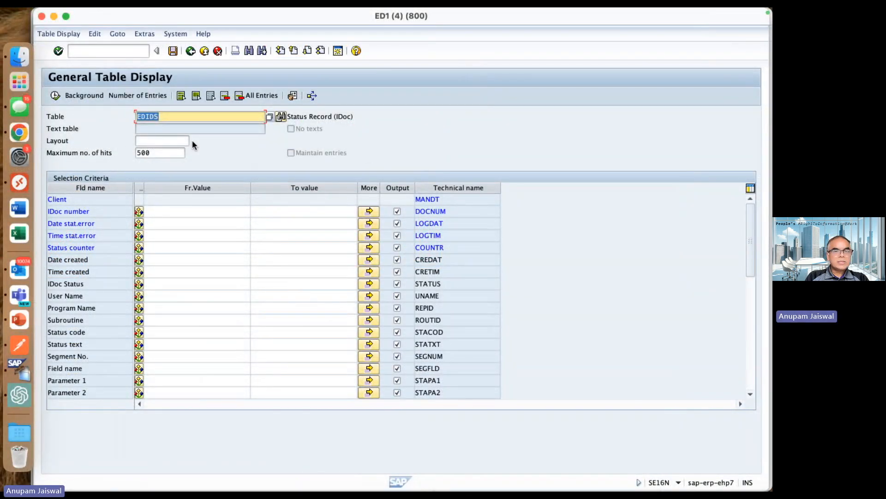
{"action": "left_click", "coordinate": [153, 96]}
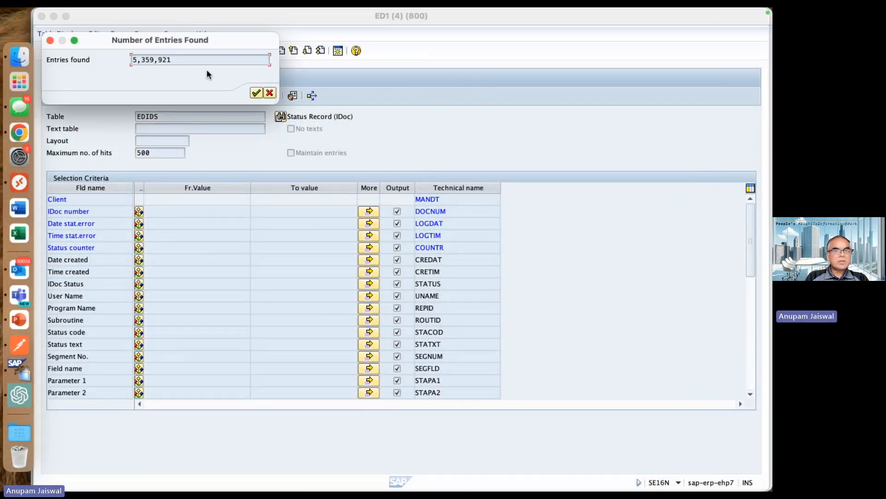
{"action": "left_click_drag", "start_coordinate": [196, 60], "coordinate": [134, 61]}
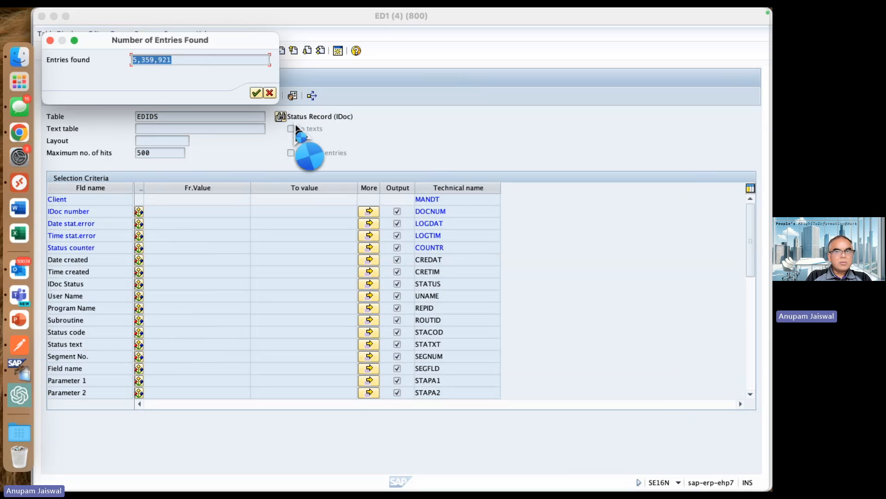
{"action": "left_click", "coordinate": [272, 93]}
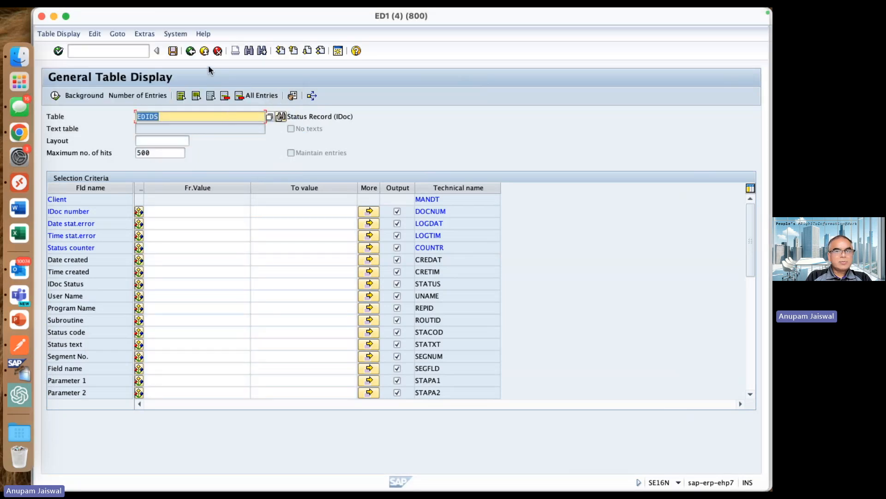
Bring up SAP session ED1 (2) with the USB4SAP push mode program and set the object name to EDIDS.
{"action": "left_click", "coordinate": [255, 14]}
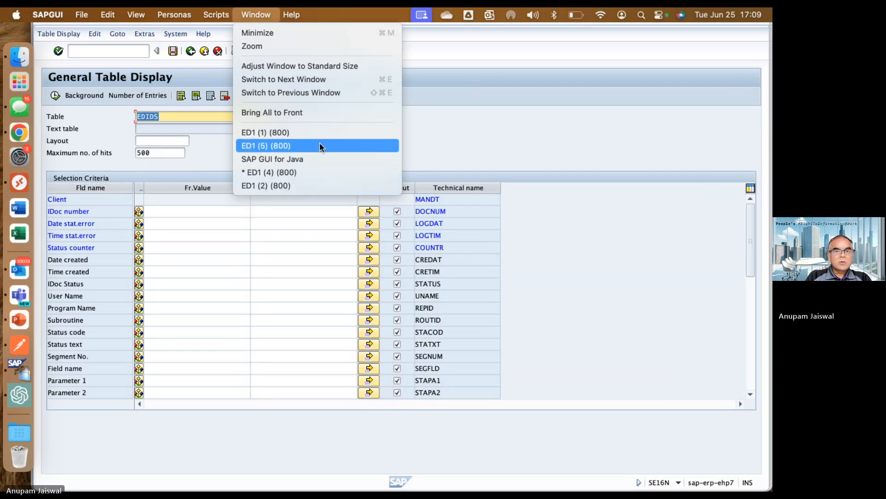
{"action": "left_click", "coordinate": [305, 184]}
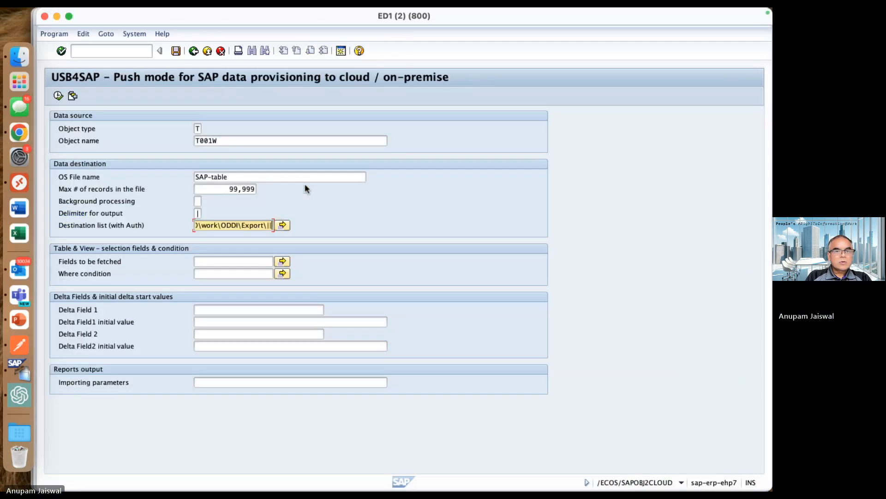
{"action": "left_click_drag", "start_coordinate": [230, 141], "coordinate": [164, 144]}
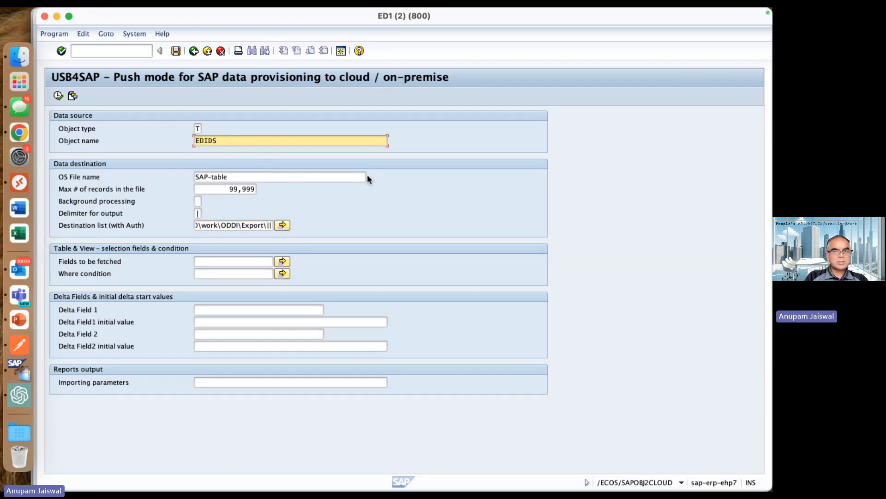
Review the OS file name and the Export path in the destination list, then execute the EDIDS export.
{"action": "left_click", "coordinate": [239, 179]}
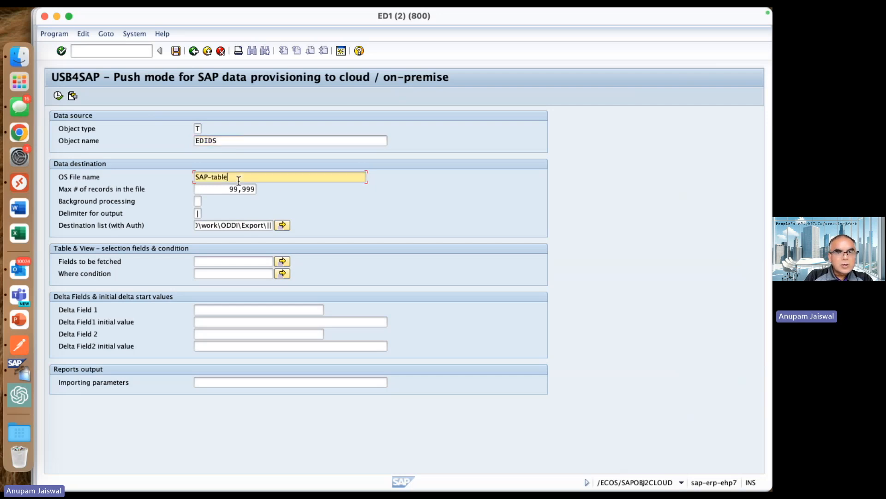
{"action": "left_click", "coordinate": [254, 225]}
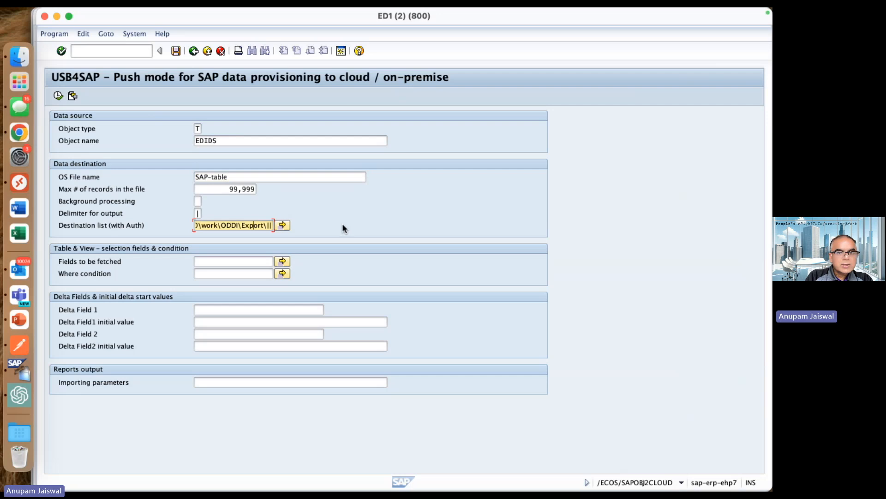
{"action": "key", "text": "Left"}
{"action": "key", "text": "Left"}
{"action": "key", "text": "Left"}
{"action": "key", "text": "Left"}
{"action": "key", "text": "Left"}
{"action": "key", "text": "Left"}
{"action": "key", "text": "Left"}
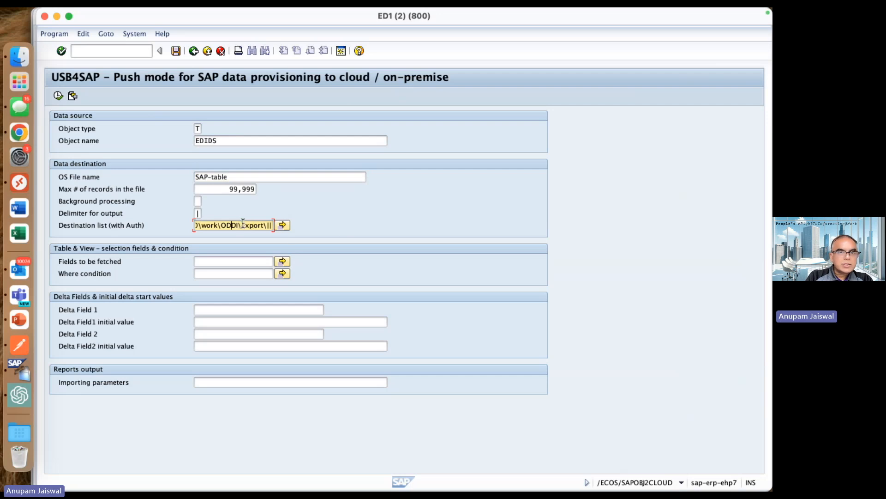
{"action": "left_click", "coordinate": [59, 95]}
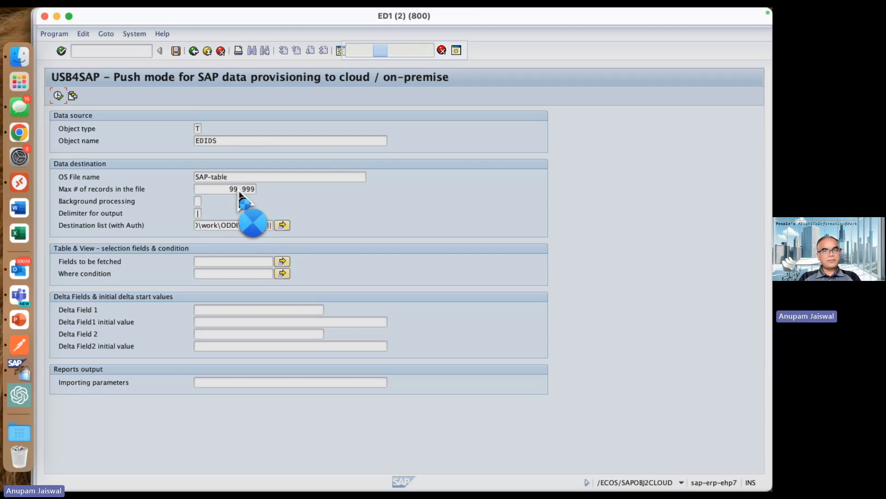
{"action": "key", "text": "super+Tab"}
{"action": "key", "text": "super+Tab"}
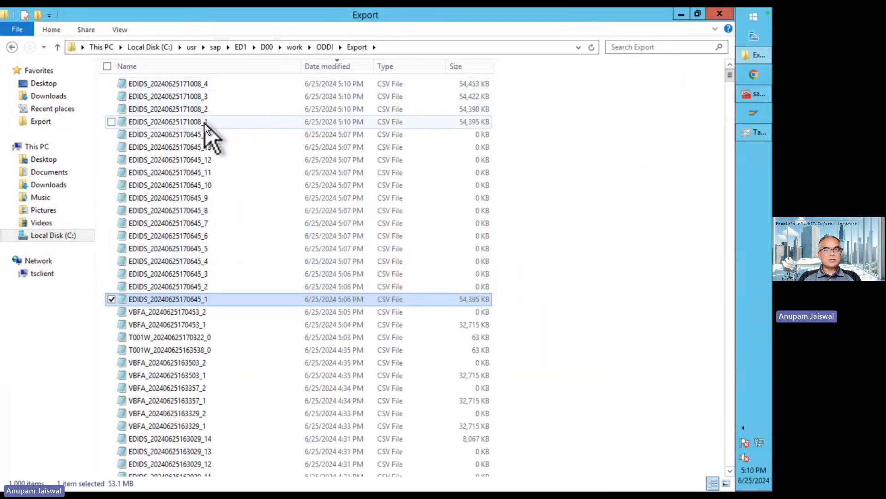
{"action": "left_click", "coordinate": [204, 123]}
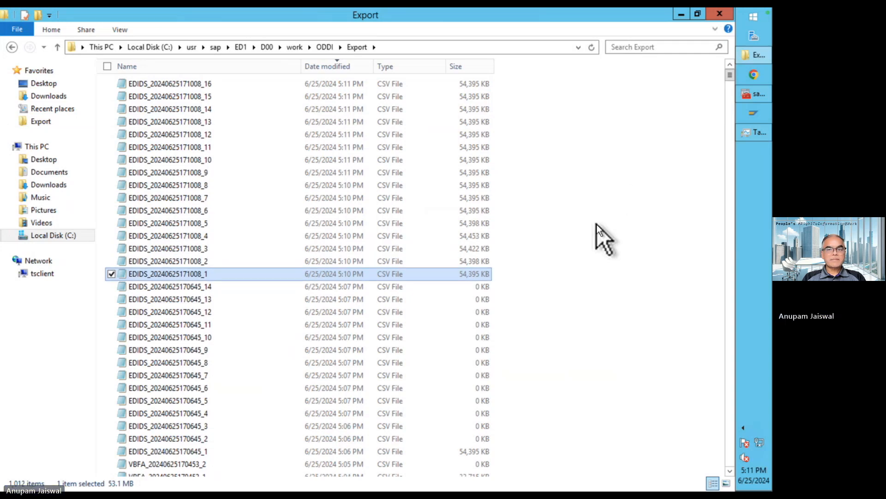
{"action": "key", "text": "super+Tab"}
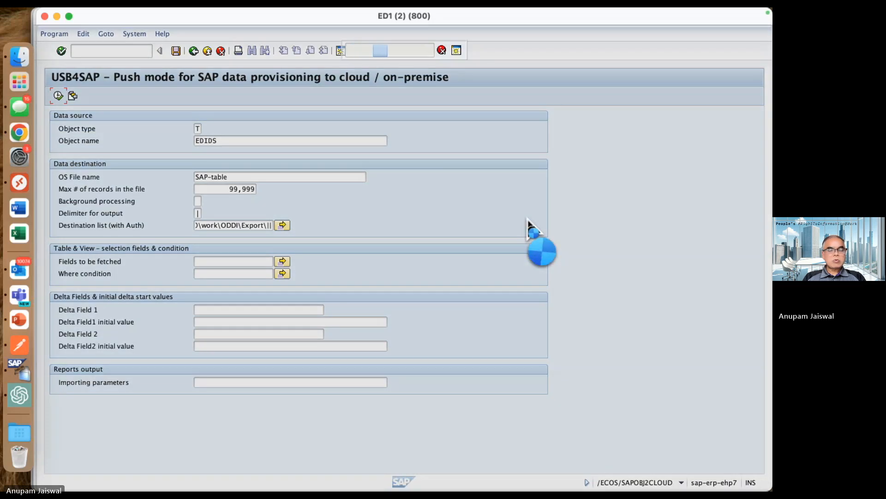
{"action": "key", "text": "super+Tab"}
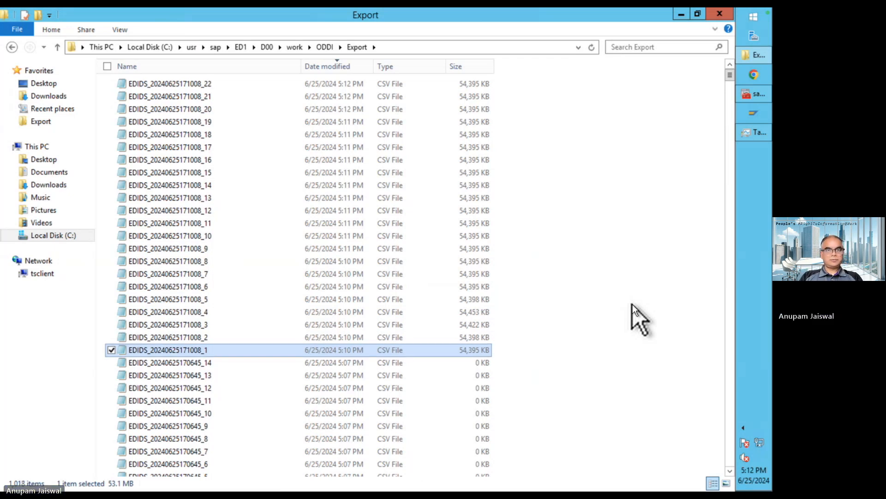
Switch to the PowerPoint slide show and go back three slides to the Assess slide to review its tooling options.
{"action": "key", "text": "super+Tab"}
{"action": "key", "text": "super+Tab"}
{"action": "key", "text": "super+Tab"}
{"action": "key", "text": "super+Tab"}
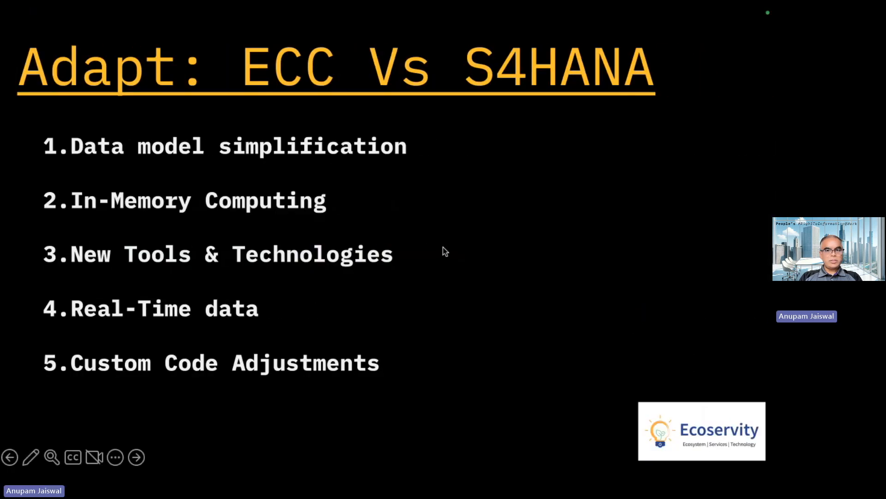
{"action": "key", "text": "Left"}
{"action": "key", "text": "Left"}
{"action": "key", "text": "Left"}
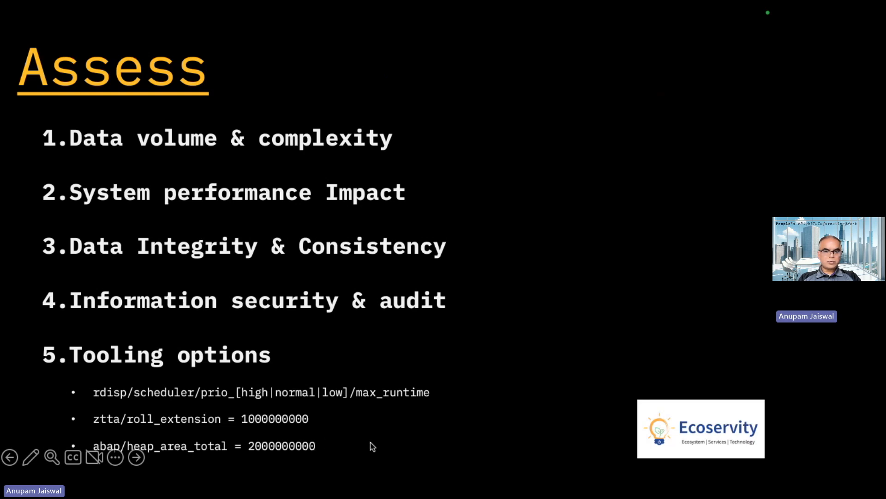
Check the EDIDS export's progress in the server's Export folder and the SAP session, dismissing the server's Start screen.
{"action": "key", "text": "ctrl+Left"}
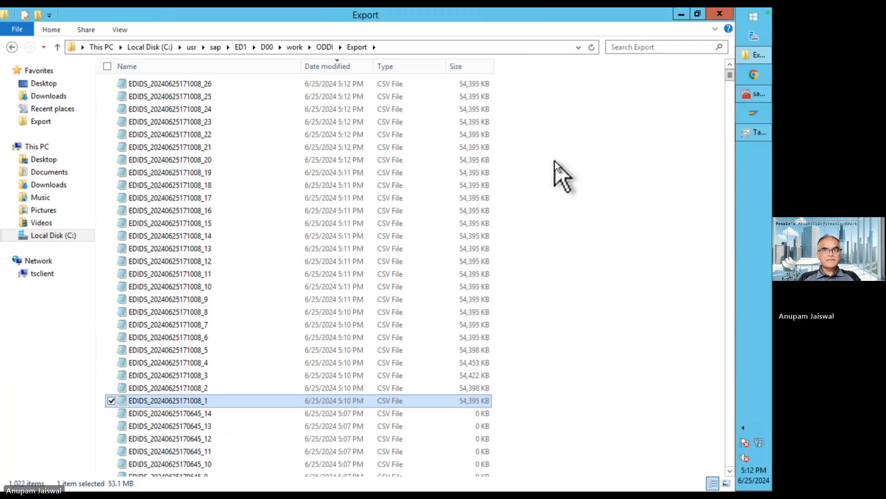
{"action": "key", "text": "super"}
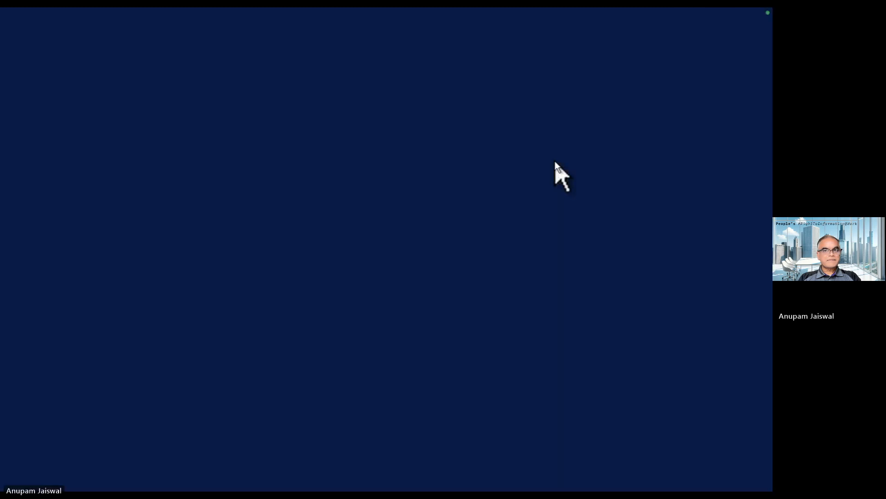
{"action": "key", "text": "super+Tab"}
{"action": "key", "text": "super+Tab"}
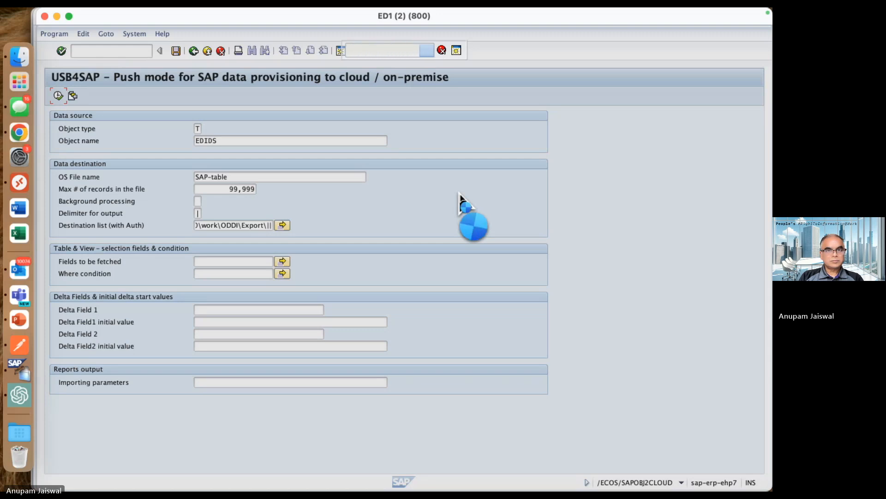
{"action": "key", "text": "ctrl+Right"}
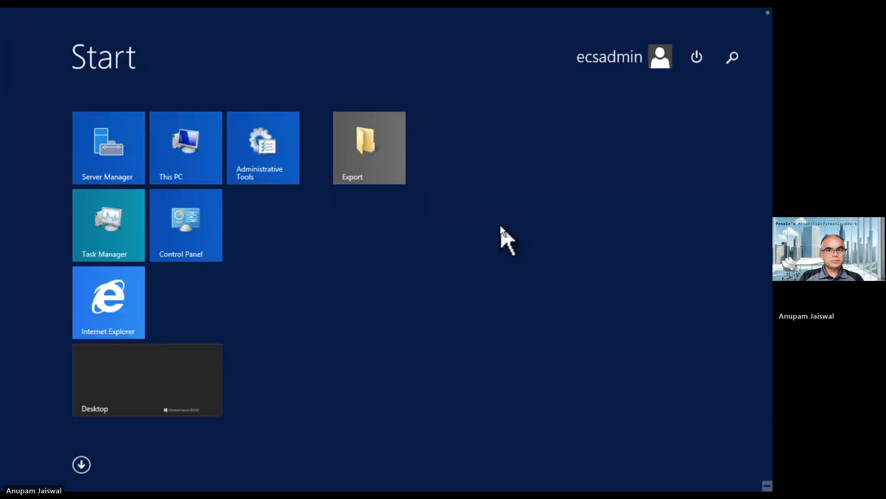
{"action": "left_click", "coordinate": [645, 143]}
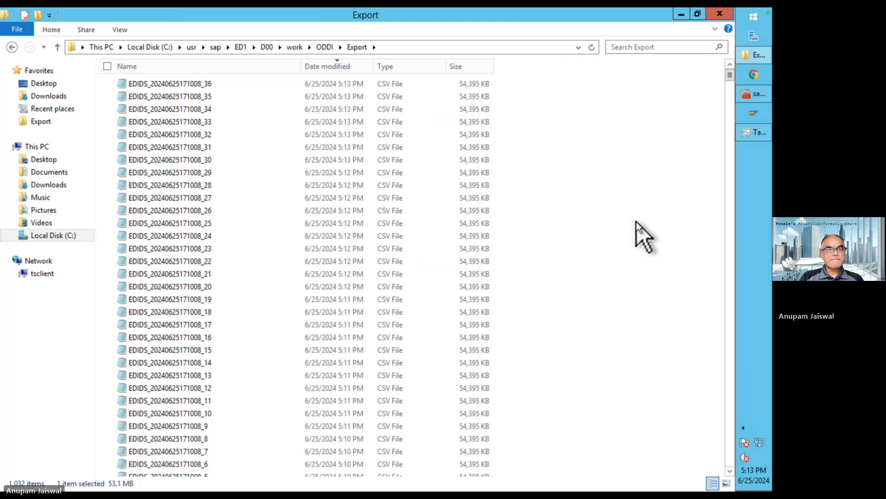
Compare the push mode session with the Export folder once more and view the EDIDS export log in SAP.
{"action": "key", "text": "super+Tab"}
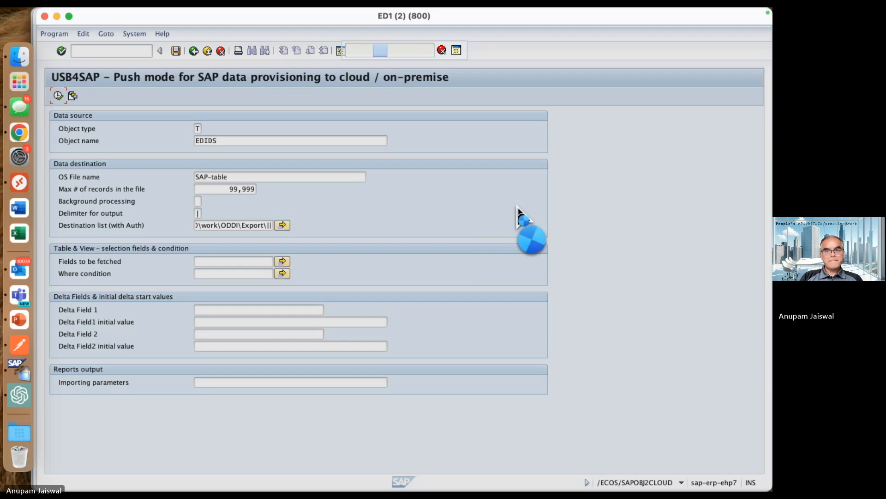
{"action": "key", "text": "super+Tab"}
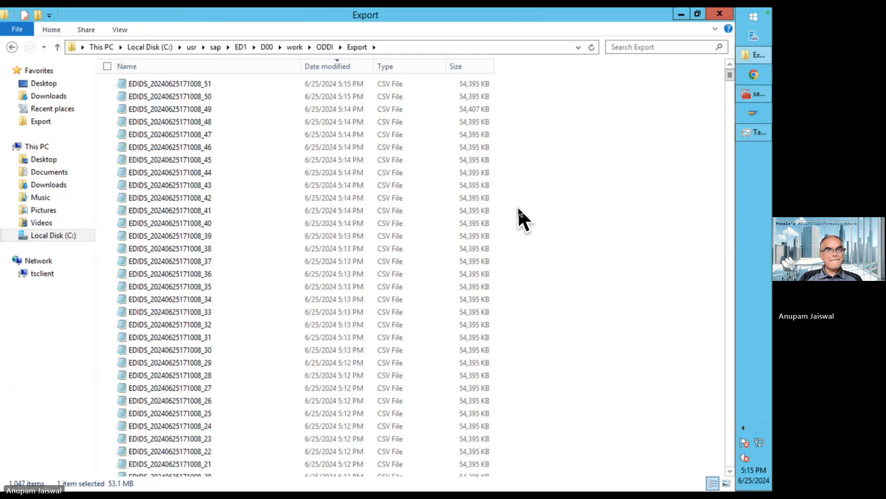
{"action": "key", "text": "super+Tab"}
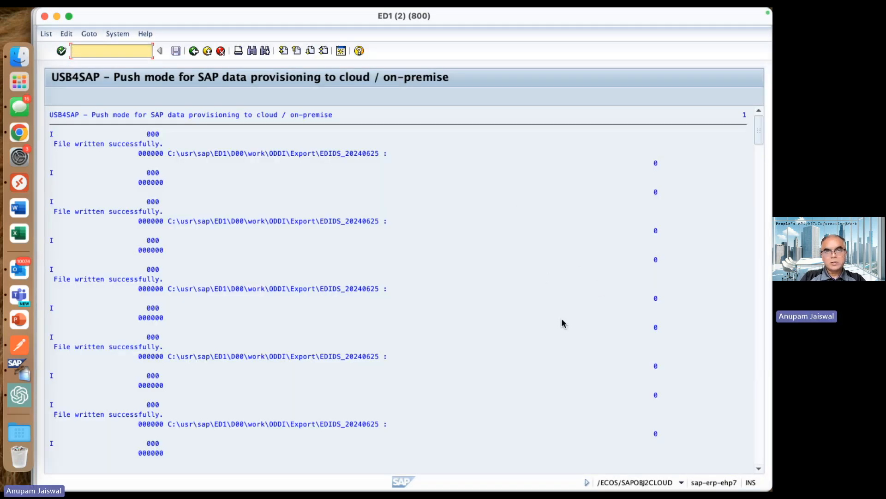
Read through the push mode log in SAP to review the write status of each EDIDS_20240625 export file.
{"action": "left_click", "coordinate": [488, 291]}
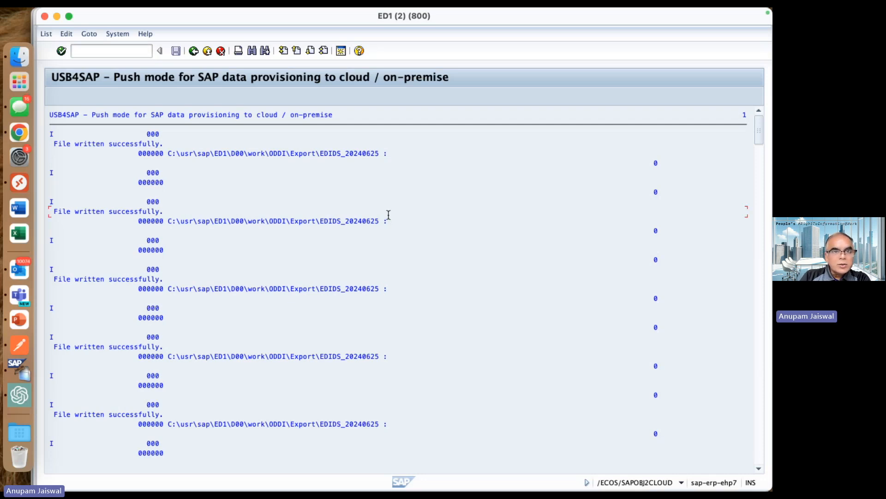
{"action": "scroll", "coordinate": [374, 284], "scroll_direction": "down", "scroll_amount": 4}
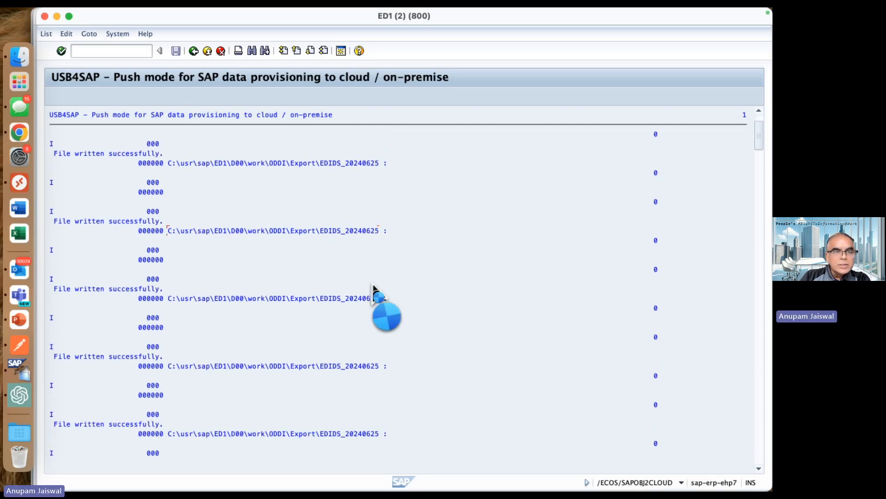
{"action": "scroll", "coordinate": [373, 284], "scroll_direction": "down", "scroll_amount": 10}
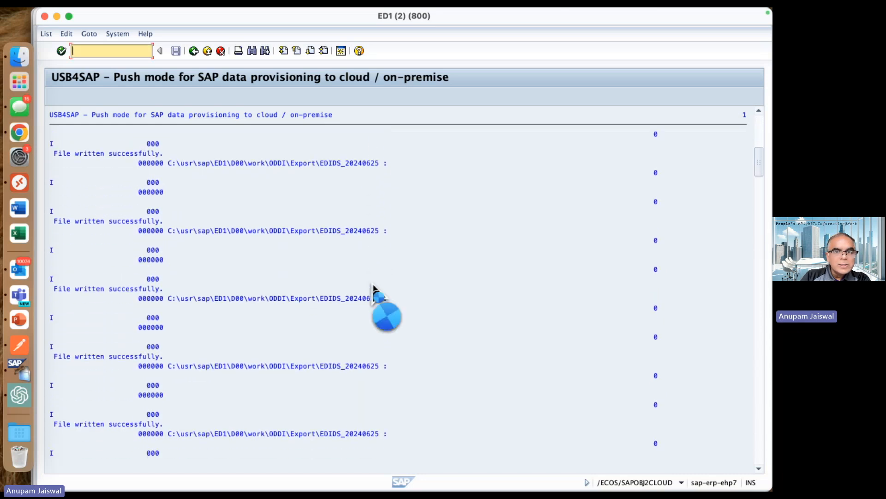
{"action": "scroll", "coordinate": [374, 291], "scroll_direction": "down", "scroll_amount": 3}
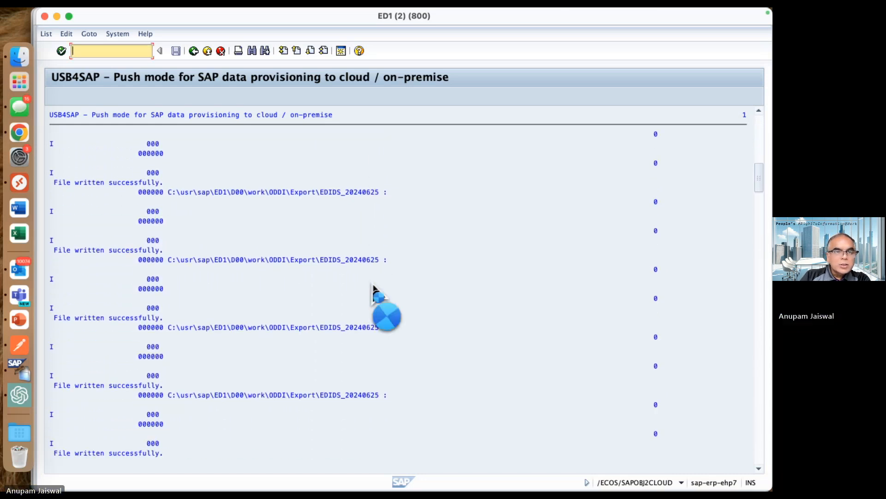
{"action": "scroll", "coordinate": [374, 291], "scroll_direction": "down", "scroll_amount": 3}
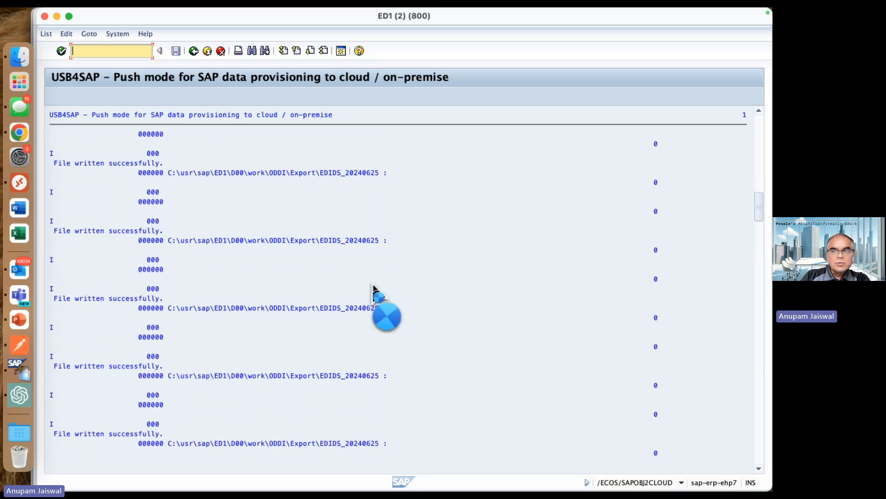
{"action": "key", "text": "super+Tab"}
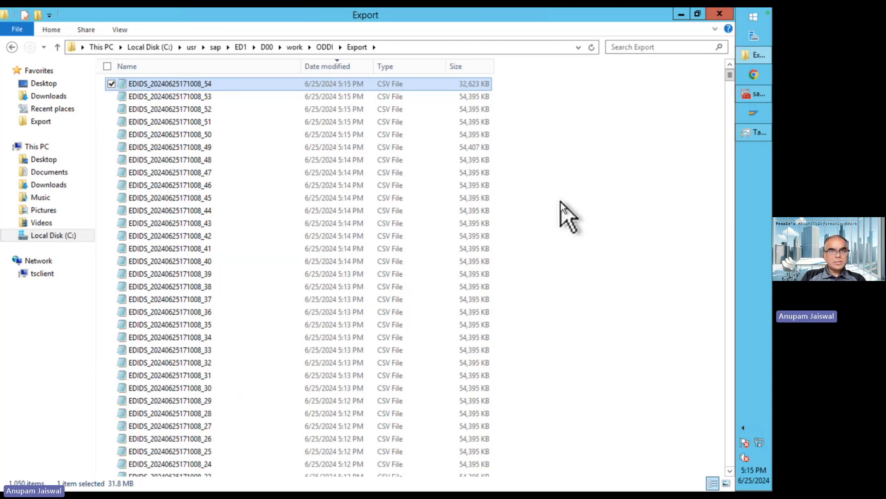
{"action": "left_click", "coordinate": [348, 250]}
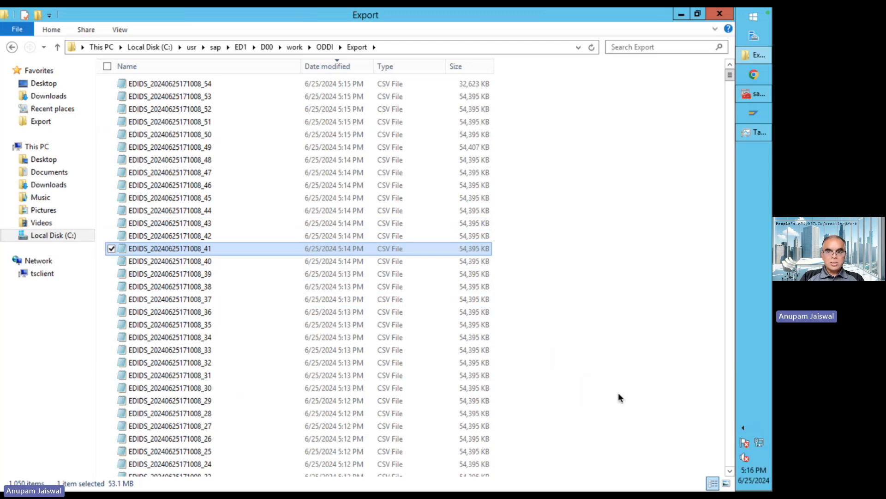
{"action": "key", "text": "ctrl+Right"}
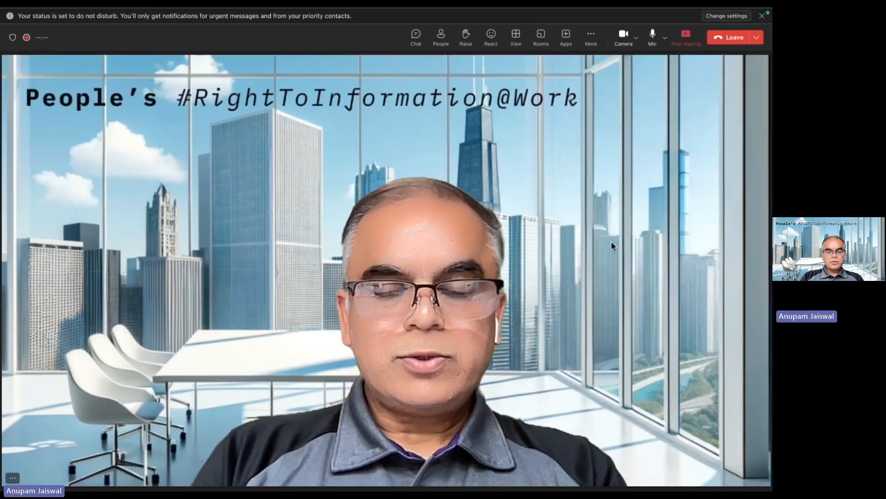